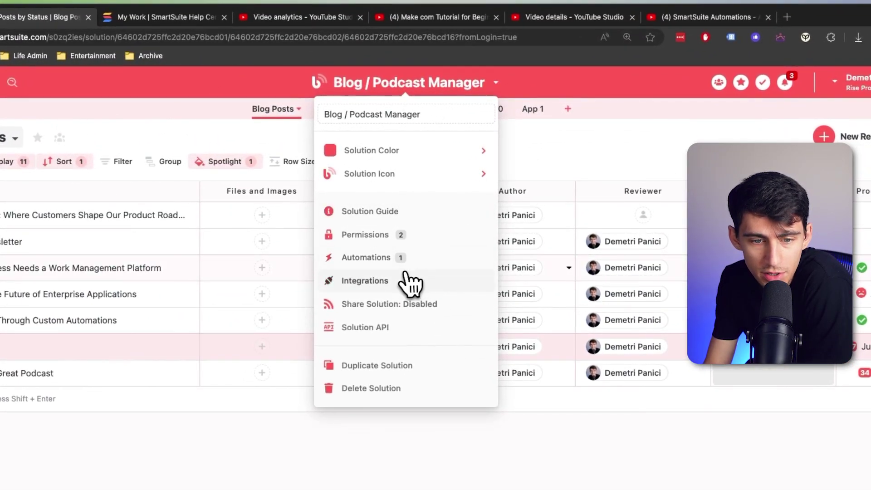
- Open the SmartSuite Integrations page and scroll through the native integrations
left_click(410, 281)
scroll(344, 306, "up", 5)
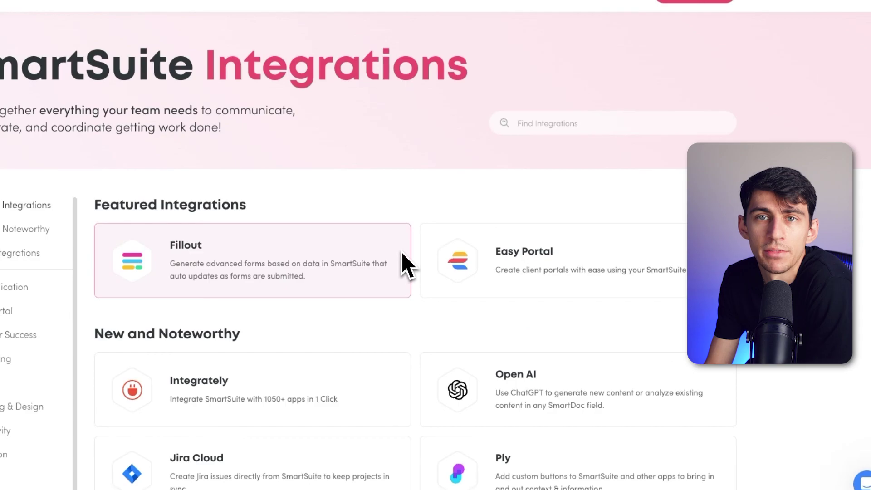
scroll(410, 274, "down", 6)
scroll(406, 277, "down", 1)
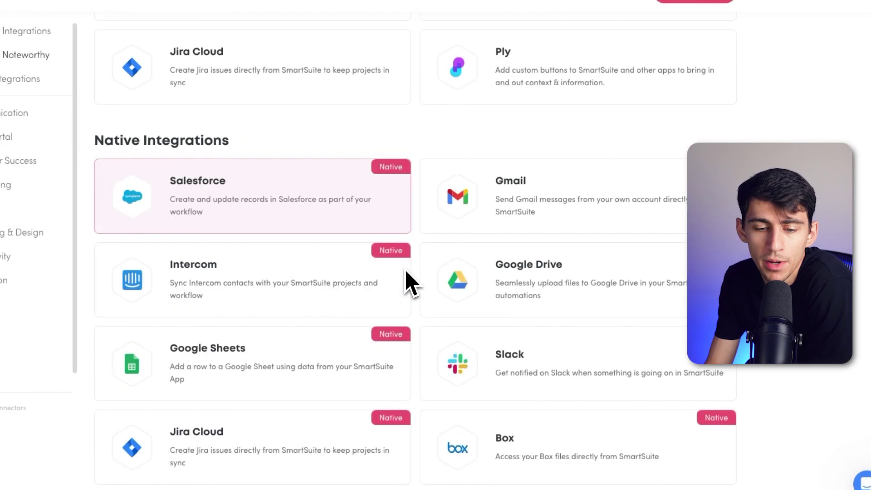
scroll(410, 221, "down", 4)
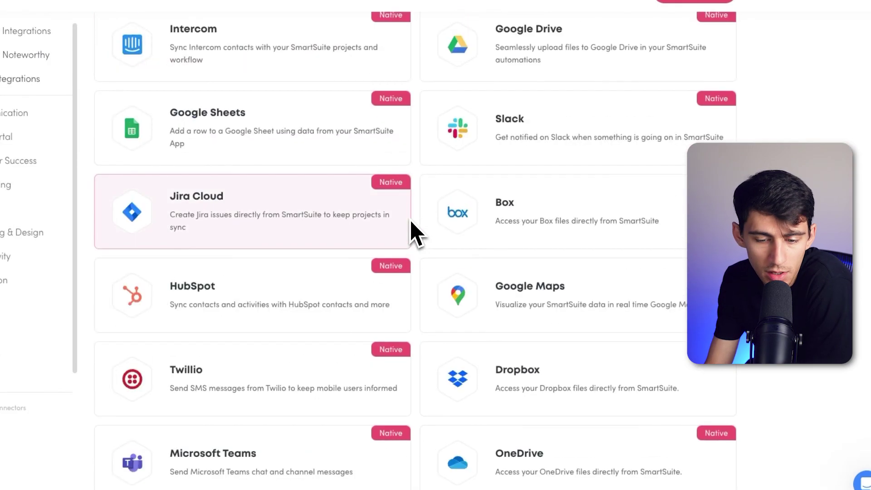
scroll(415, 219, "down", 3)
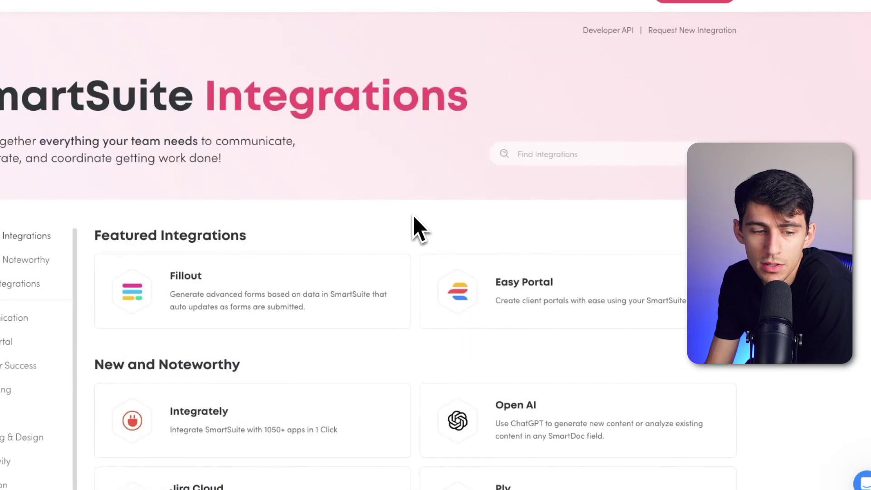
scroll(413, 218, "down", 1)
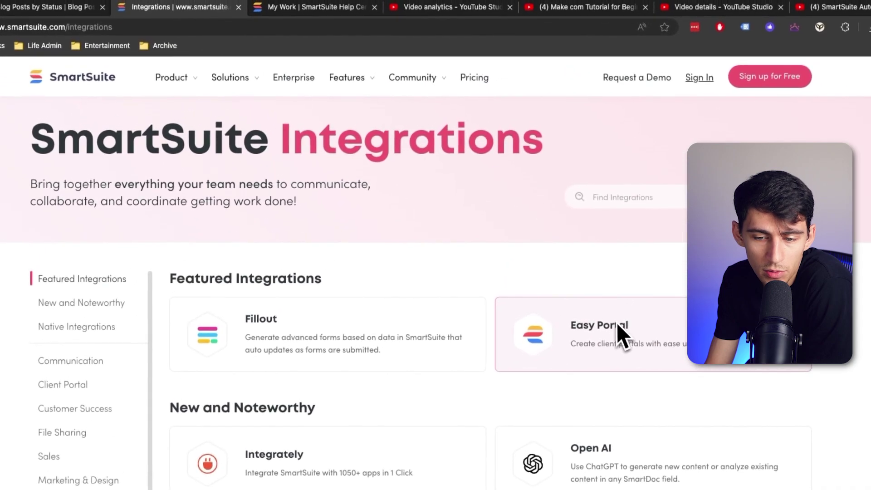
- Check the Easy Portal integration, then scroll down to the Integration section with Make and Zapier
left_click(616, 322)
scroll(574, 217, "down", 6)
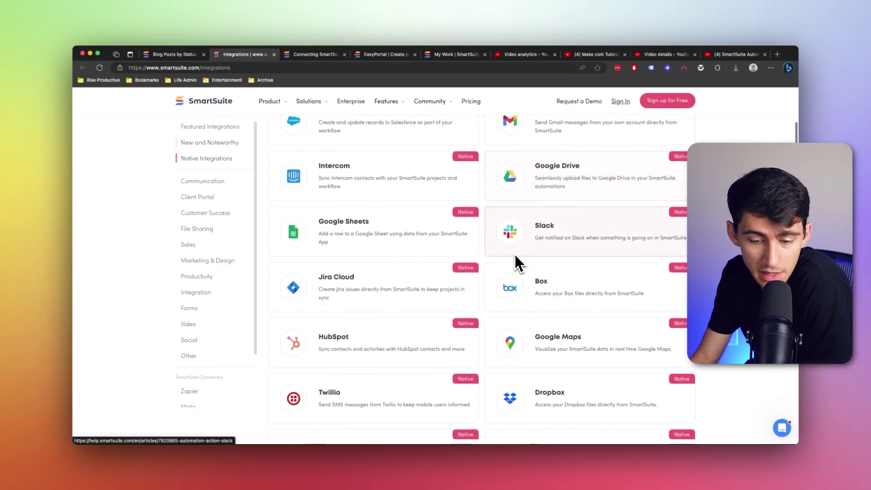
scroll(517, 263, "down", 1)
scroll(515, 256, "down", 7)
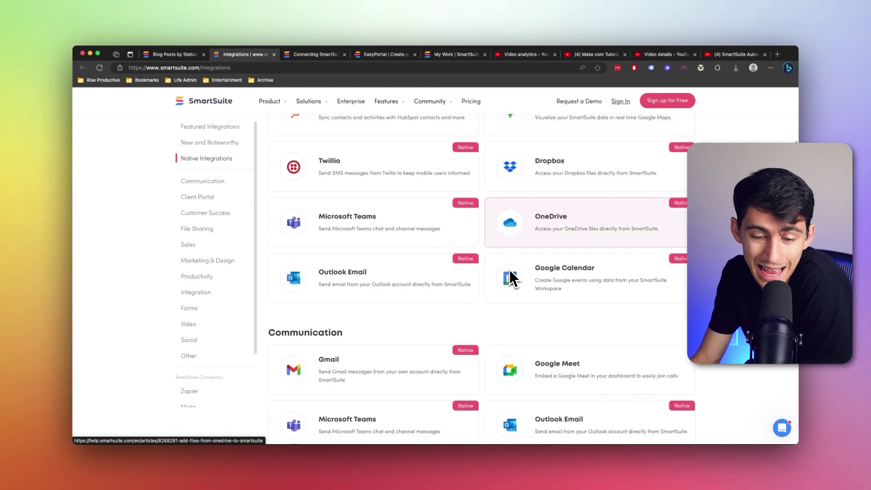
scroll(510, 274, "down", 10)
scroll(521, 290, "up", 7)
scroll(517, 295, "down", 5)
scroll(538, 311, "down", 3)
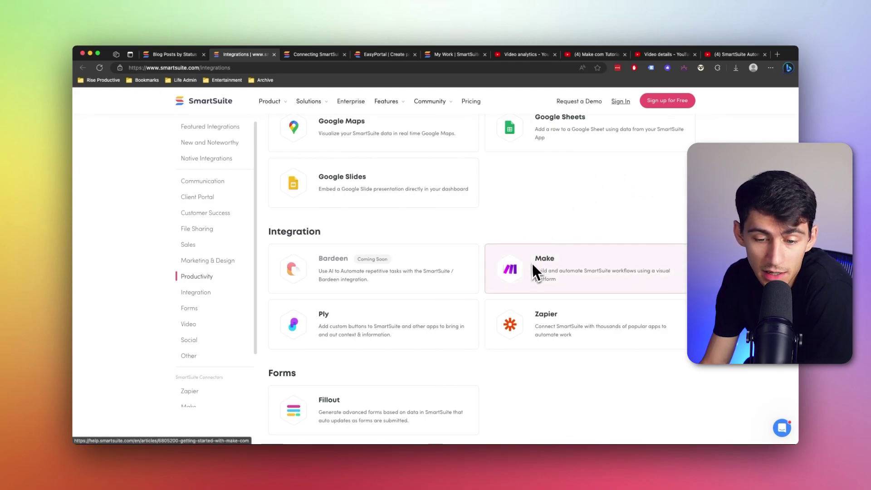
- Open Zapier's SmartSuite integration page and scroll to its supported triggers and actions
left_click(527, 312)
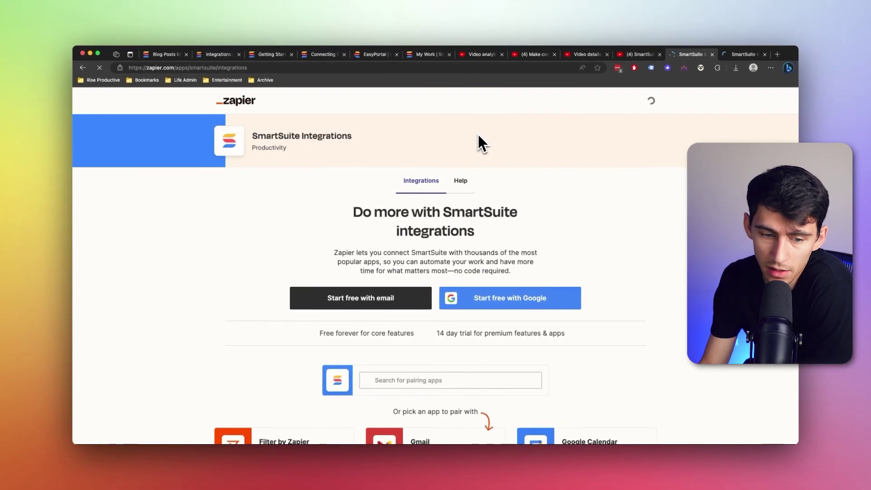
scroll(485, 150, "down", 6)
scroll(493, 156, "down", 10)
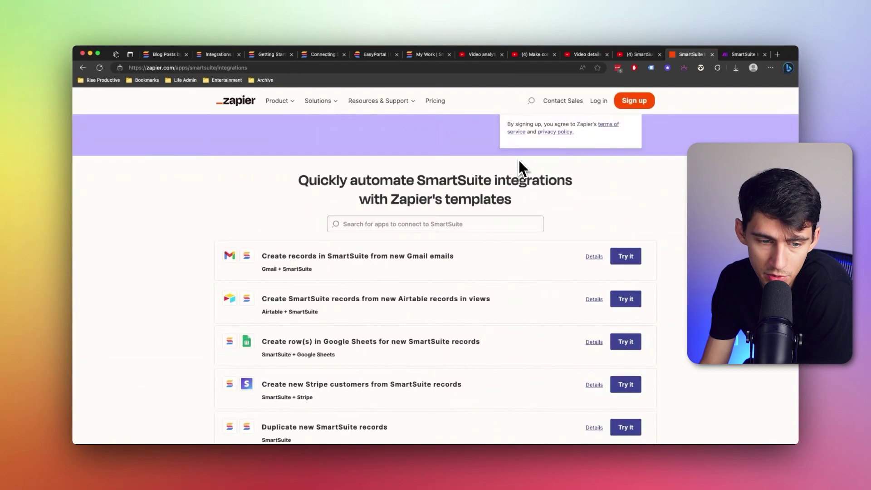
scroll(519, 172, "down", 10)
scroll(499, 172, "down", 2)
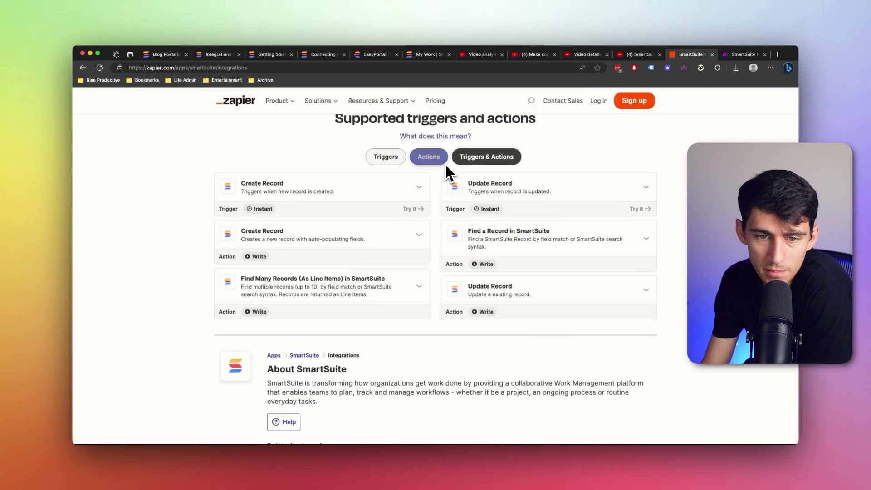
scroll(566, 126, "up", 1)
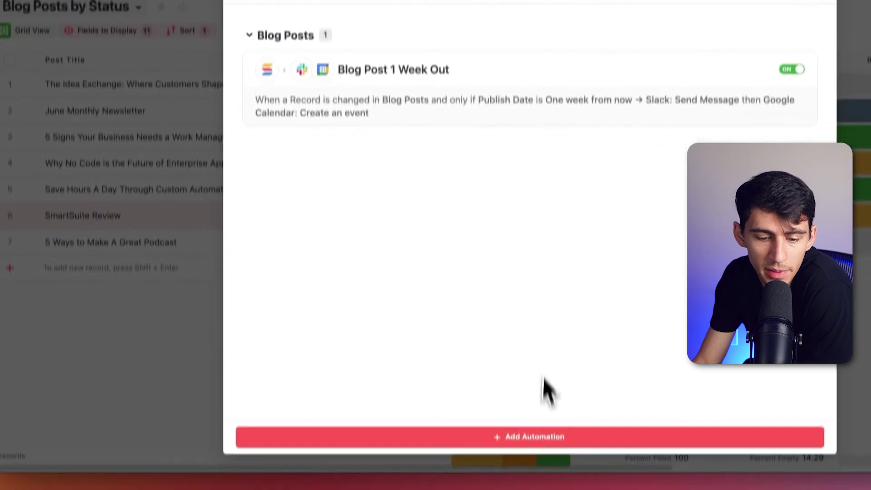
- Start a new automation with the 'When a record matches a condition' trigger
left_click(535, 412)
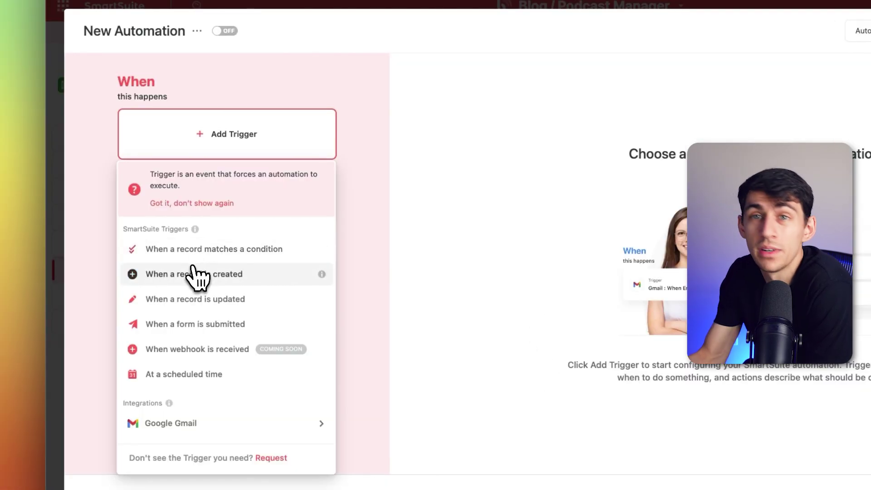
left_click(196, 260)
left_click(200, 269)
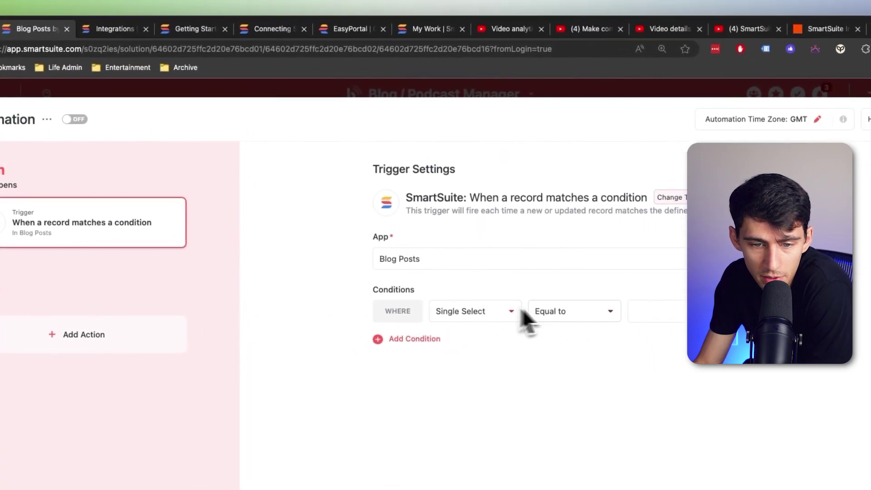
- Set the trigger condition to Status is equal to Ready for Review
left_click(483, 295)
left_click(558, 311)
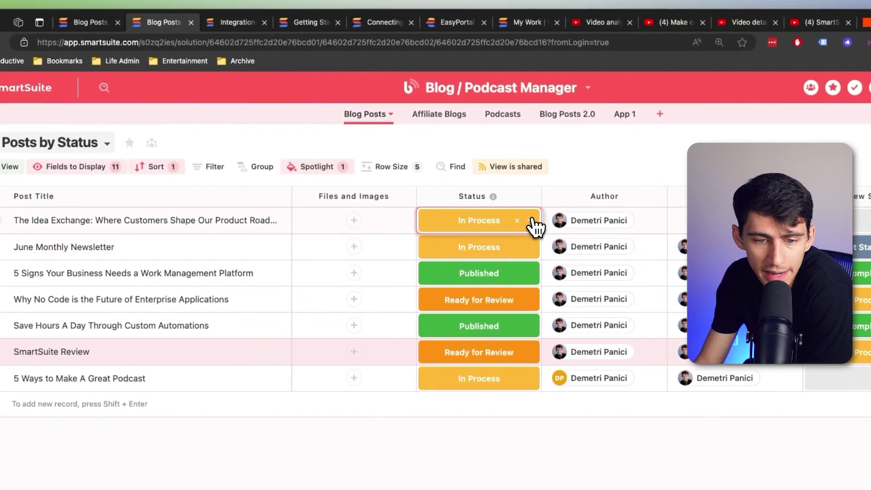
left_click(534, 223)
left_click(534, 224)
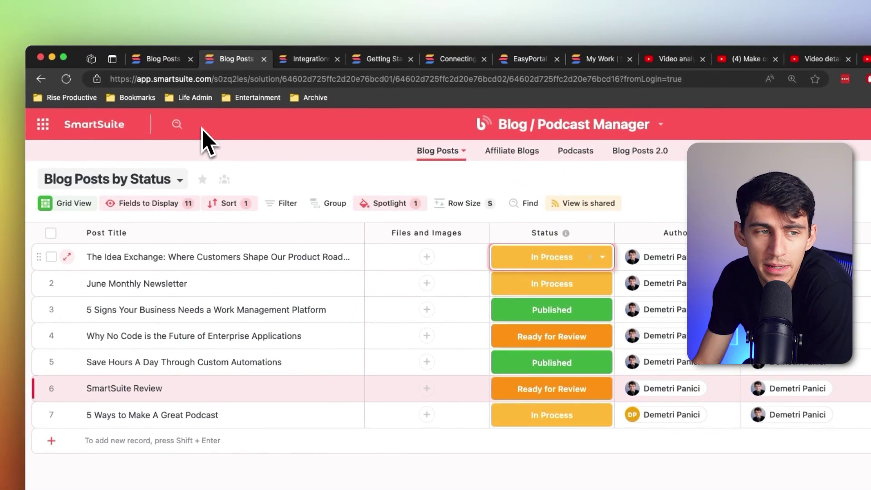
left_click(173, 63)
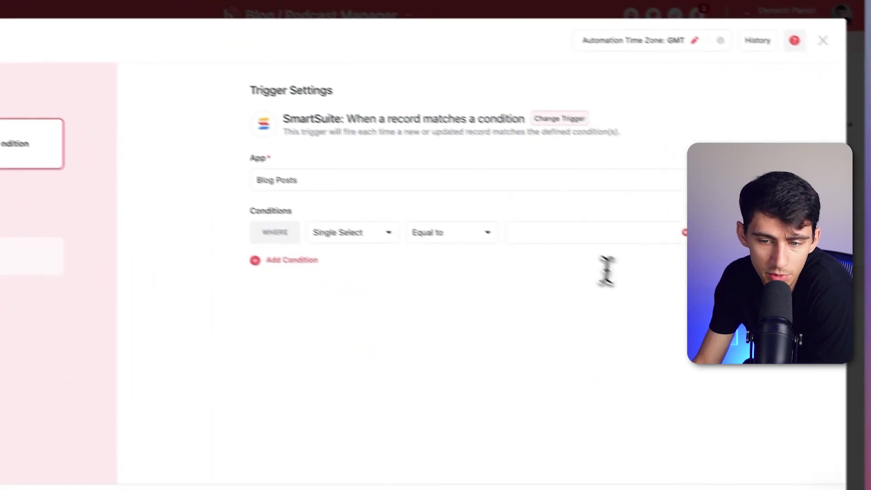
left_click(669, 320)
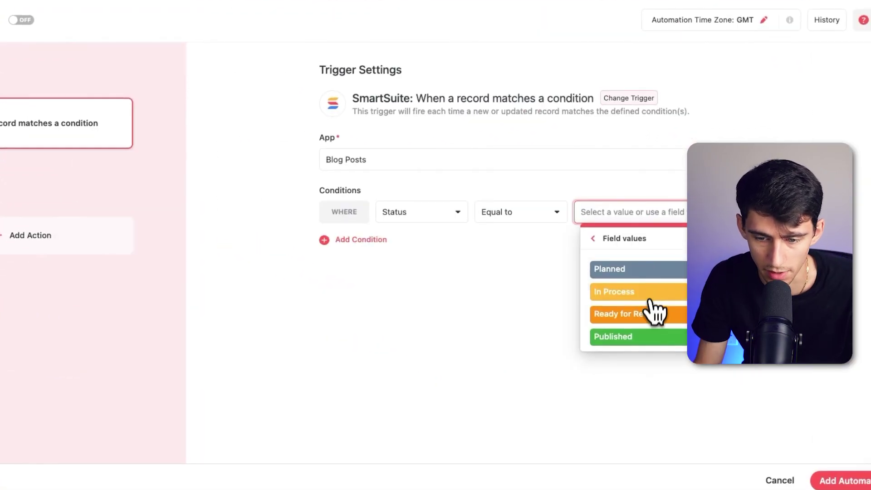
left_click(655, 314)
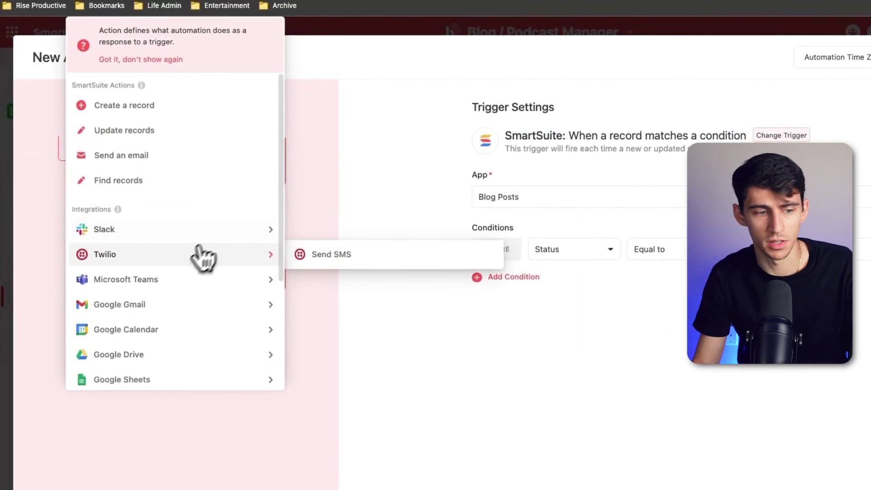
- Add a Slack Send Message action using the connected Slack account
mouse_move(224, 241)
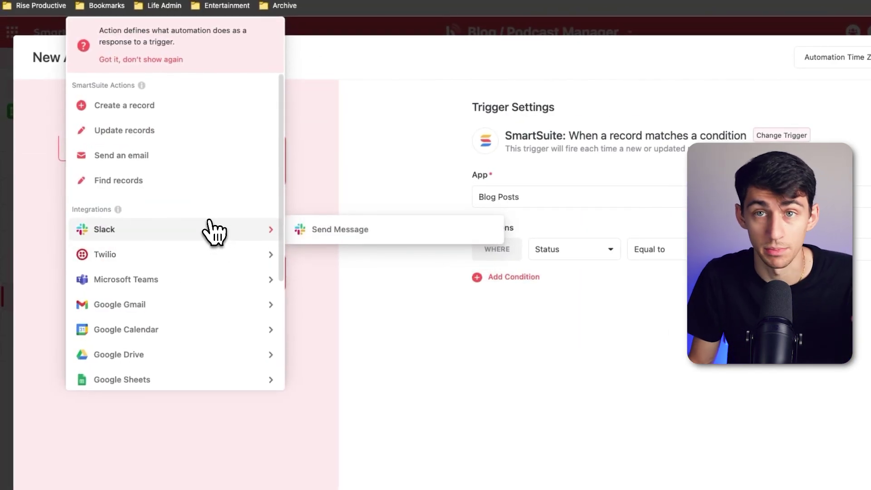
mouse_move(199, 286)
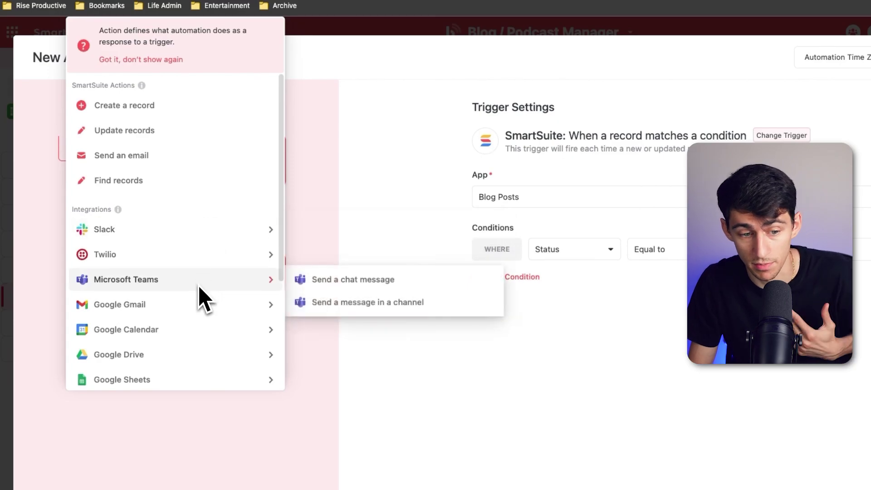
mouse_move(193, 238)
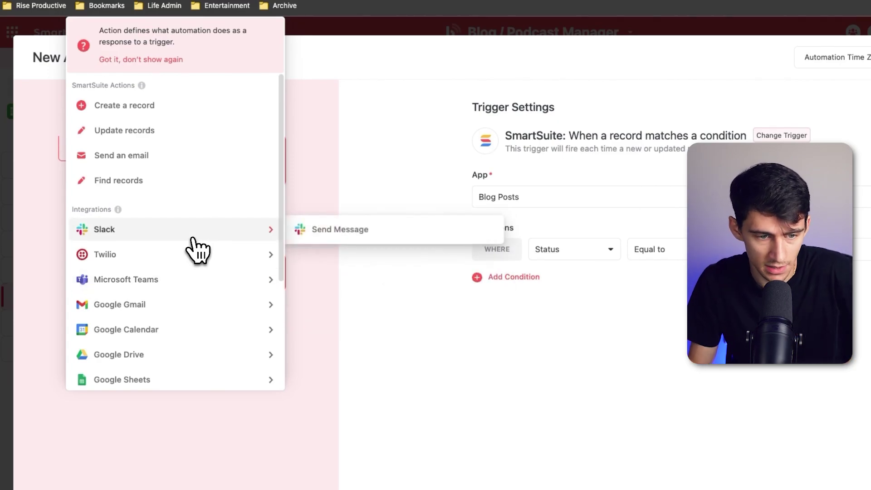
left_click(358, 232)
left_click(476, 217)
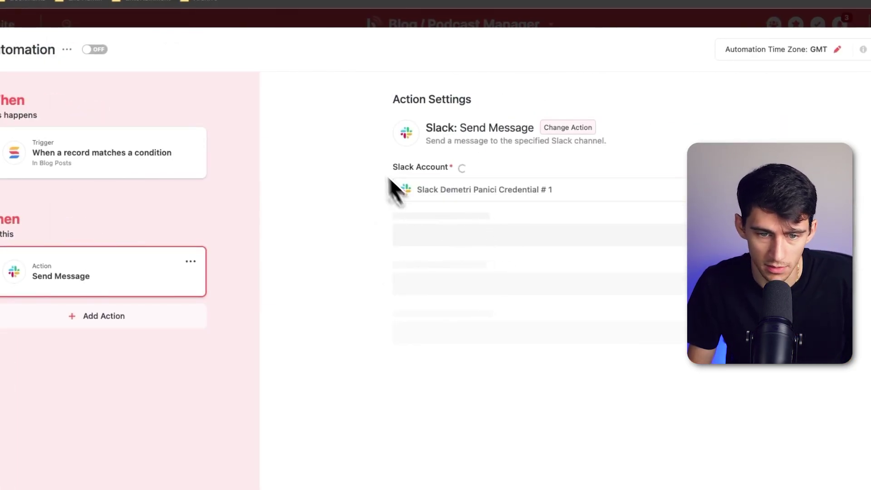
- Set the Slack message channel to tasks-todo-bau
left_click(466, 240)
scroll(466, 294, "down", 3)
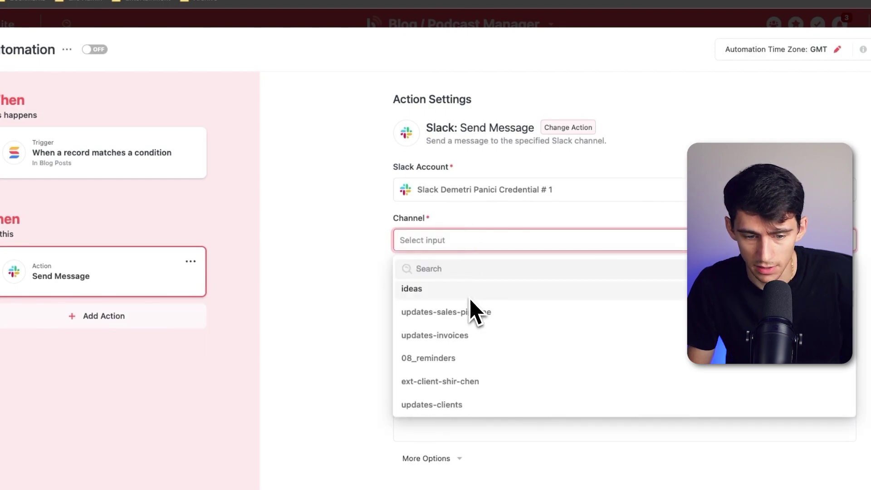
scroll(472, 299, "down", 5)
scroll(480, 299, "down", 5)
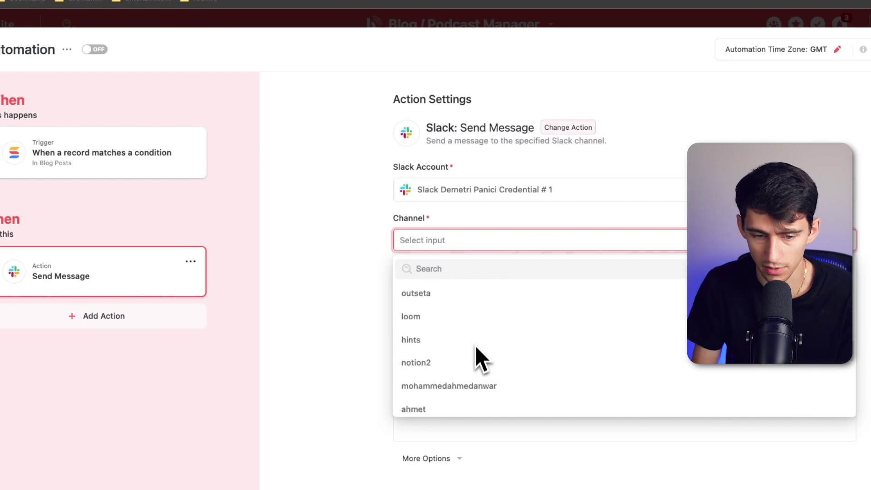
left_click(421, 287)
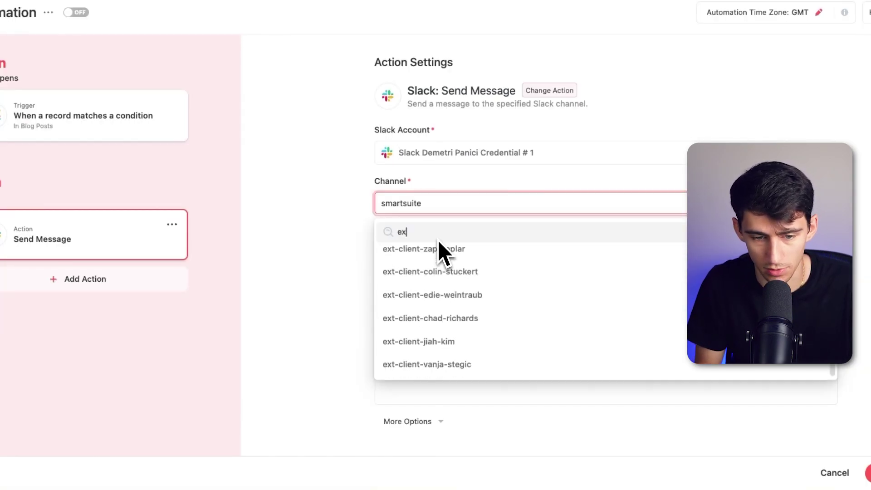
key("super+BackSpace")
type("to")
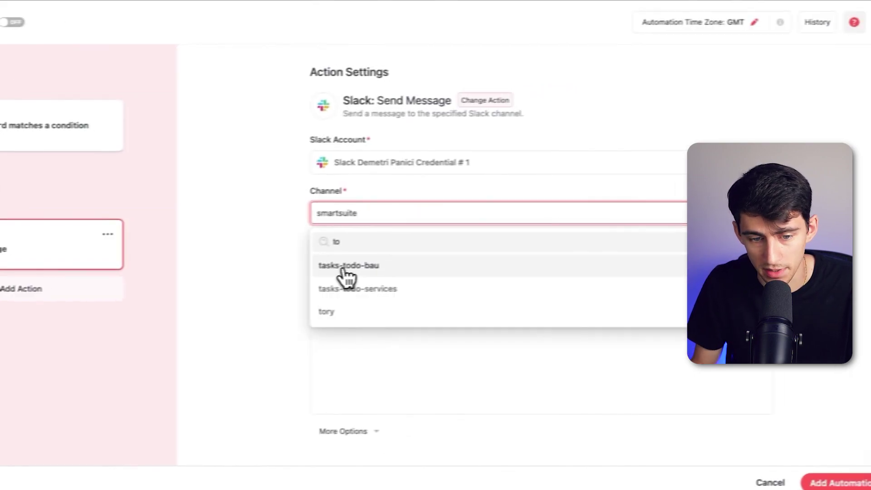
left_click(442, 260)
left_click(418, 376)
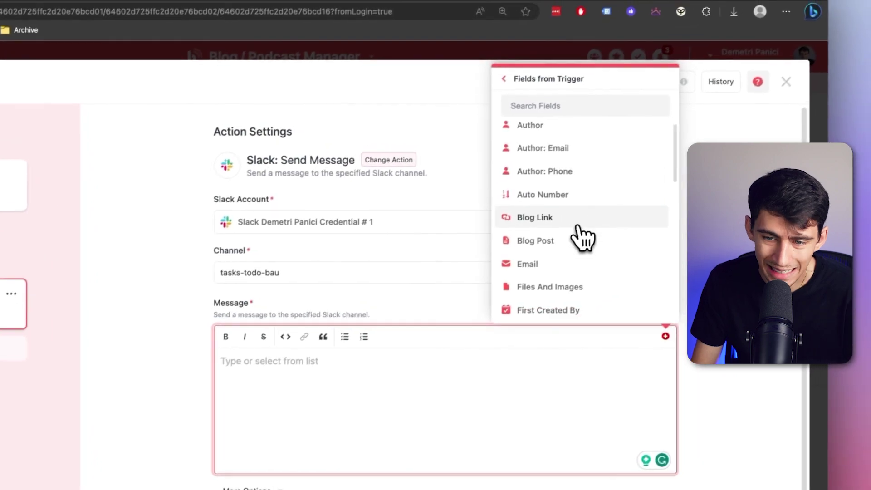
- Insert the Blog Post field into the message and write 'make sure to adhere to'
left_click(601, 198)
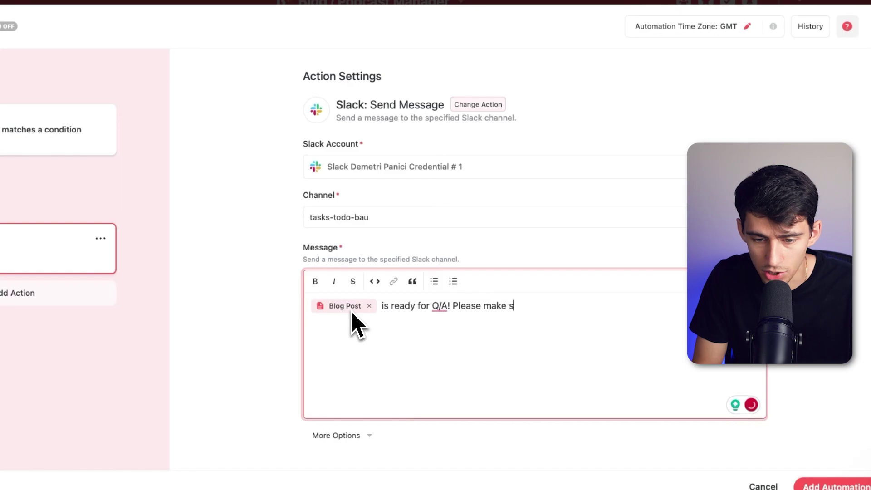
type("read the")
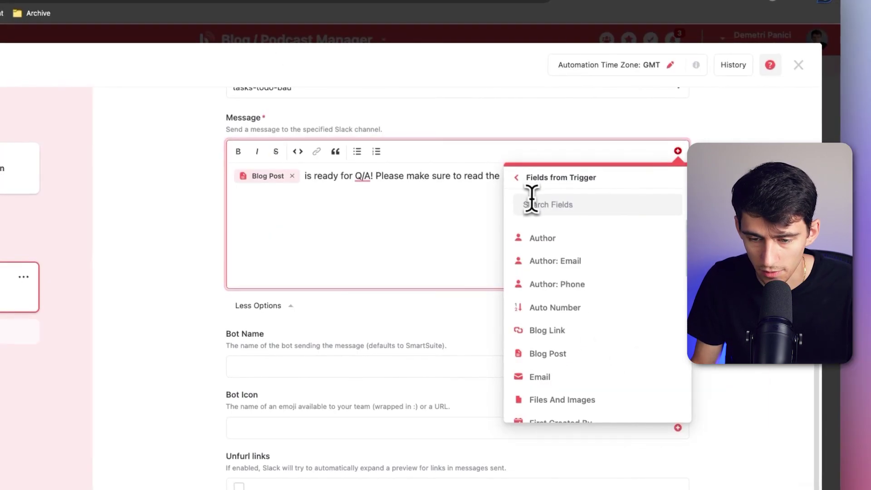
left_click(537, 205)
key("Escape")
key("alt+BackSpace")
key("alt+BackSpace")
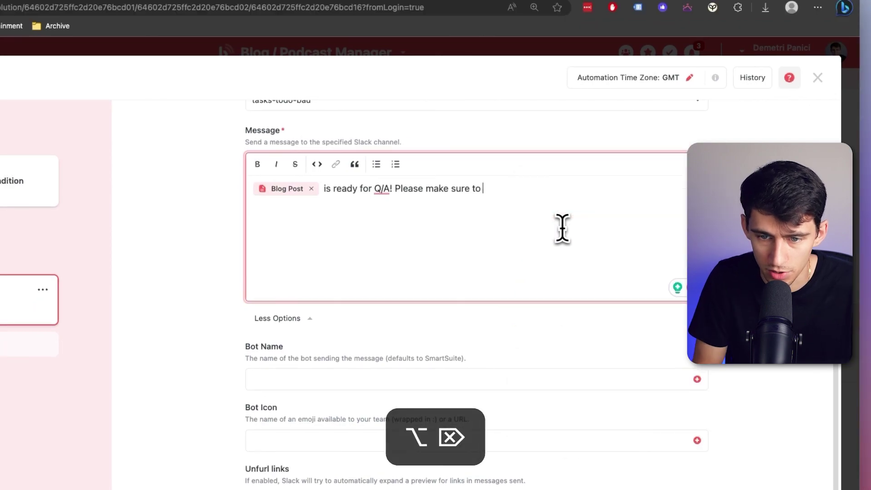
key("BackSpace")
type("adhere to the")
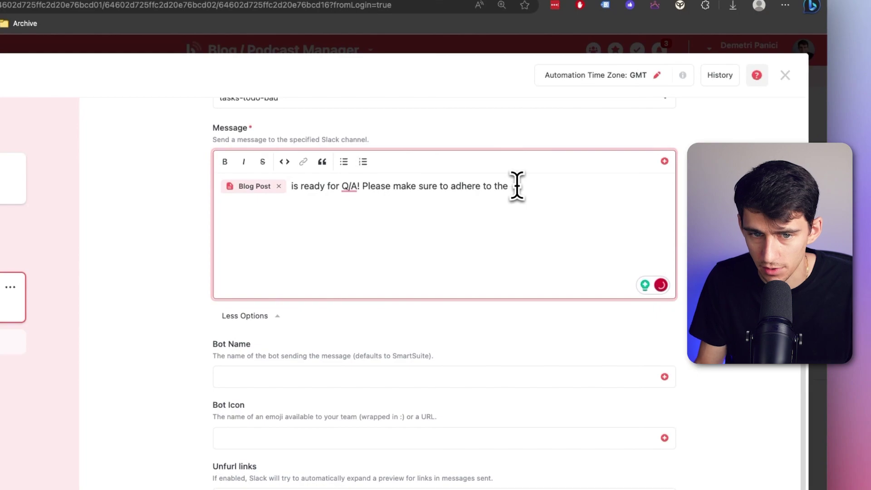
- Insert the Production Timeline and Author fields and end with 'have any questions!'
left_click(664, 161)
type("prod")
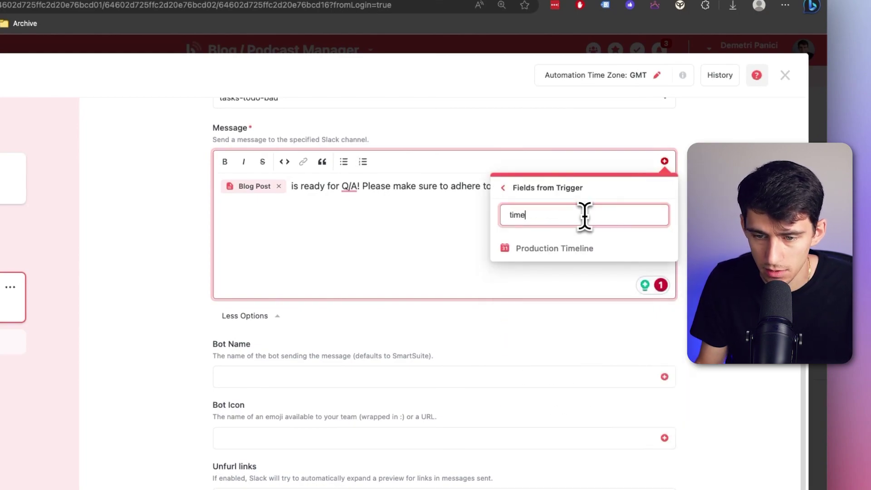
left_click(599, 261)
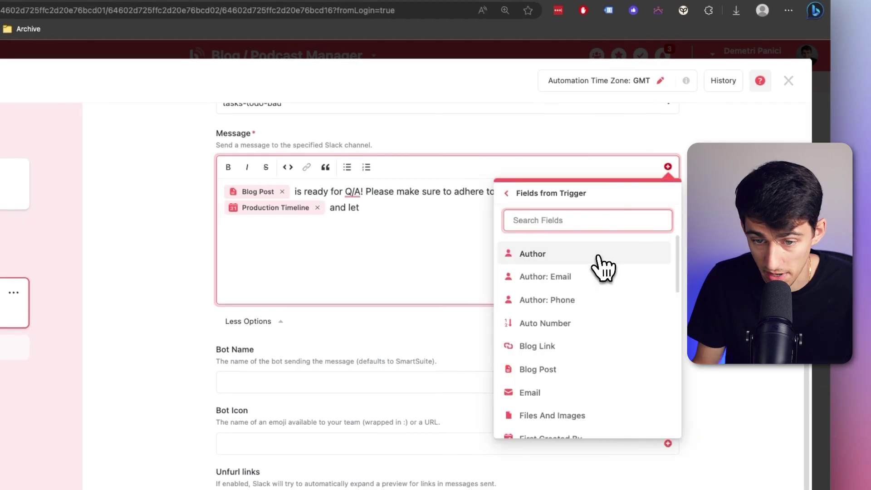
left_click(599, 257)
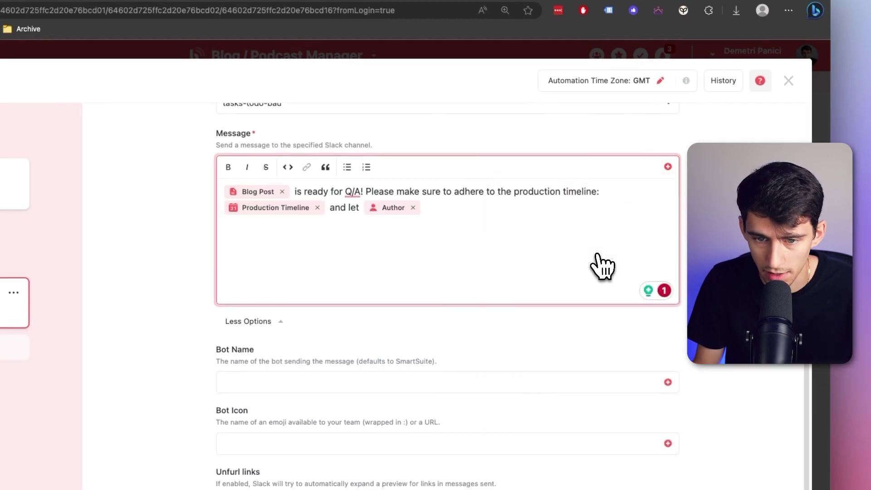
type("know if you ahve")
key("alt+BackSpace")
type("have any questions!")
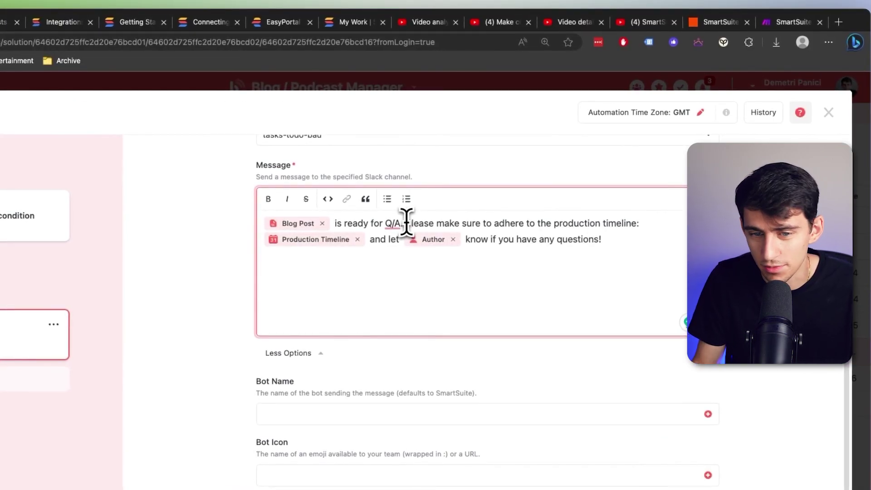
- Insert the Reviewer field and tidy the wording with 'Q/A and' and '. Let'
left_click(708, 198)
scroll(608, 356, "down", 5)
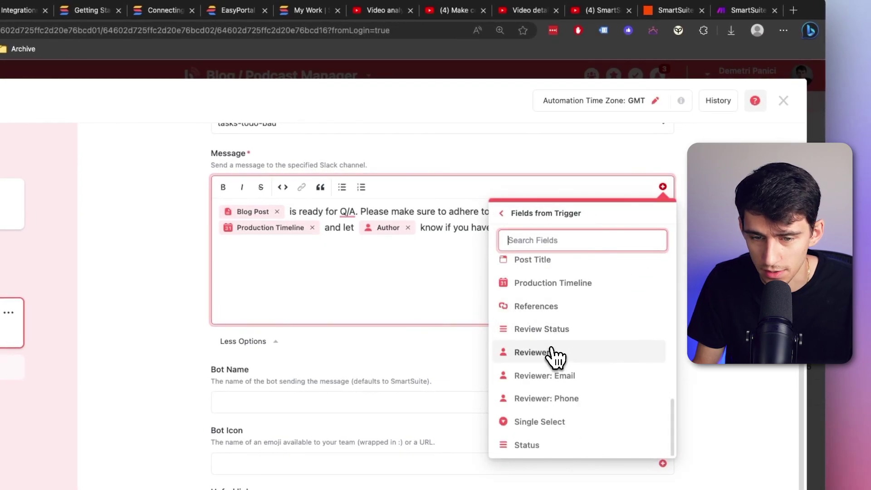
left_click(531, 352)
key("Delete")
type(", ")
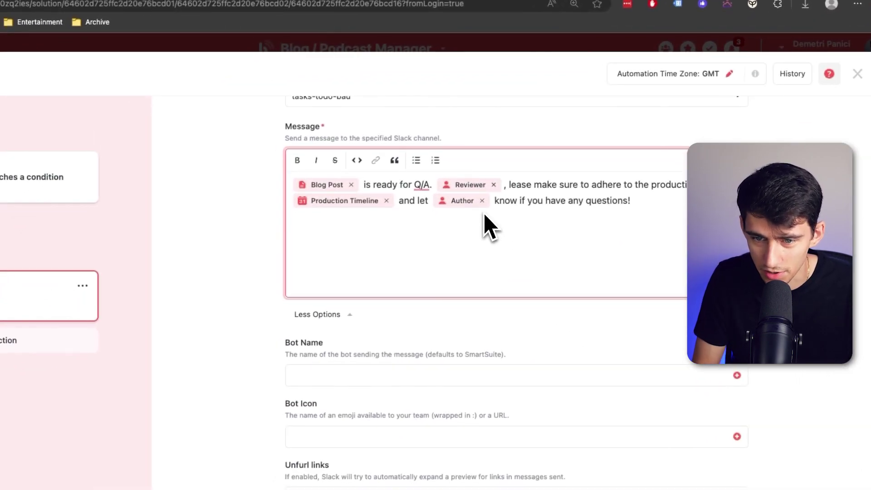
type("p")
left_click(594, 184)
type("Q/A an")
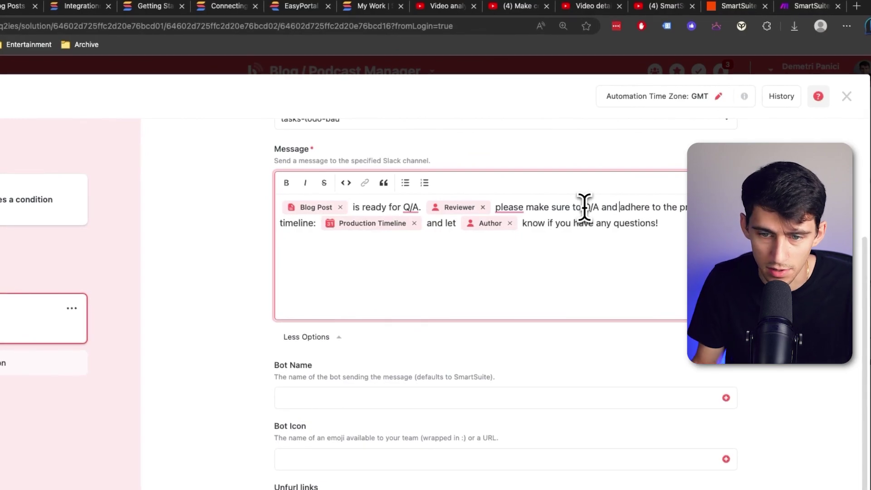
type("d")
left_click_drag(426, 223, 455, 223)
type(". Let")
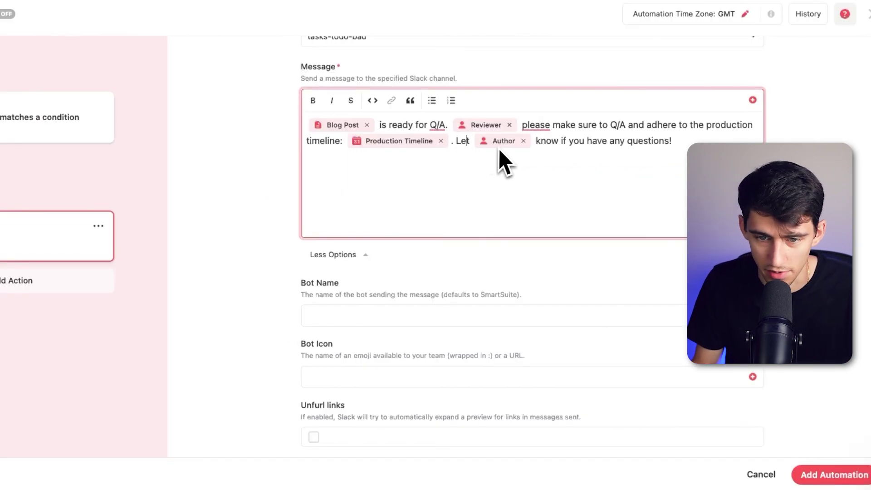
- Name the Slack bot Q/A Bot
scroll(550, 262, "down", 1)
left_click(449, 296)
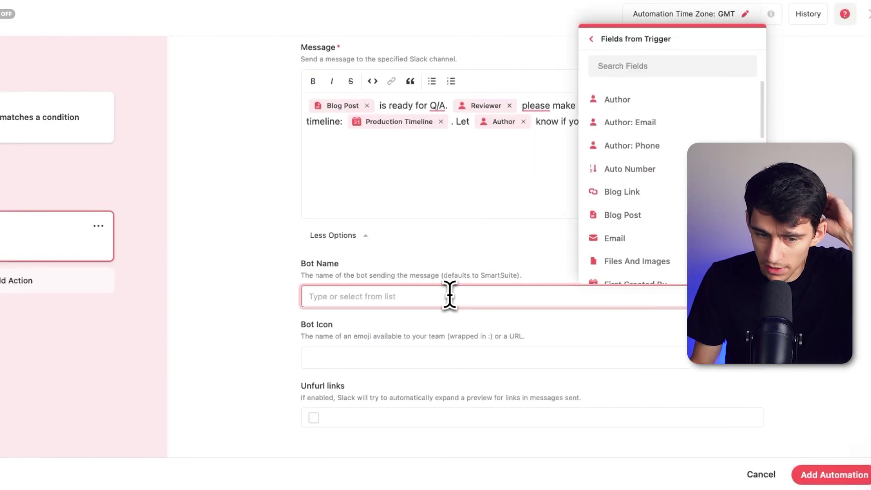
scroll(627, 253, "down", 3)
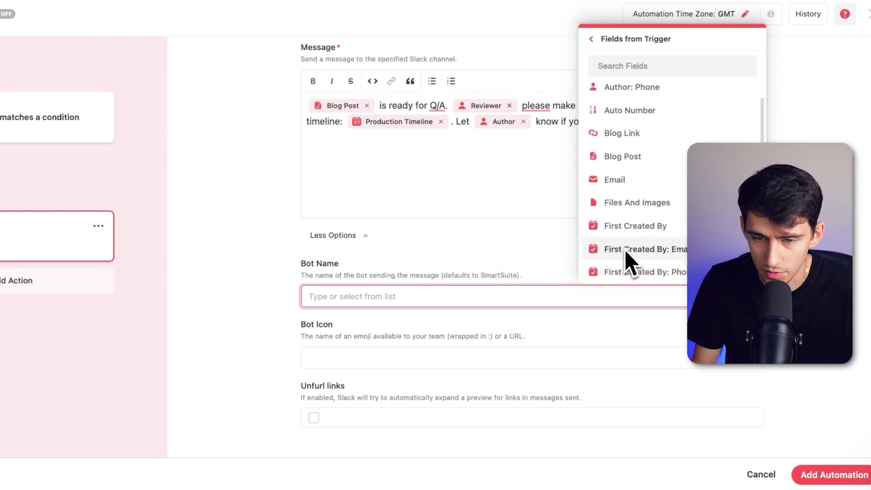
scroll(628, 252, "up", 3)
type("Q/A Bot")
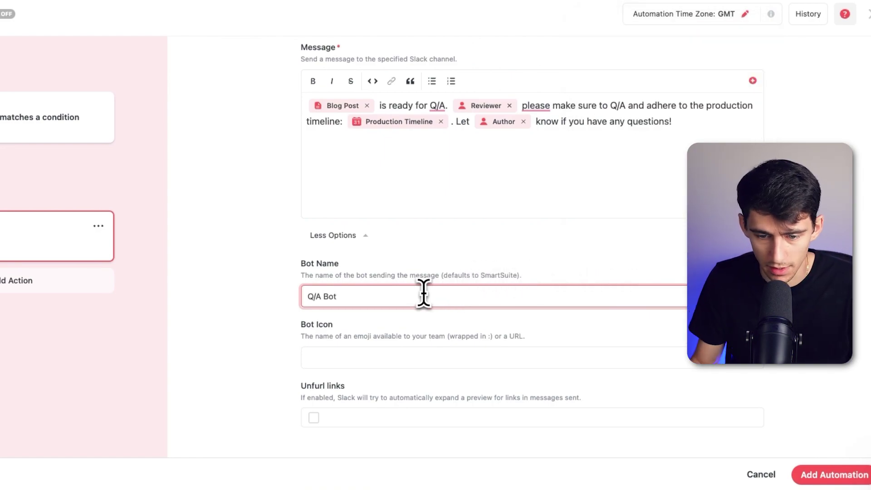
left_click(420, 358)
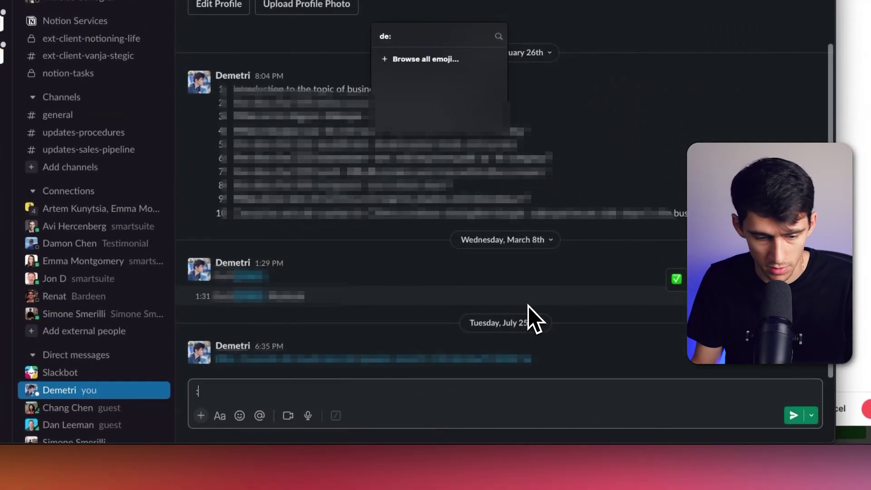
- Find the :mag_right: magnifying-glass emoji in Slack and cut its code to the clipboard
type(":sear")
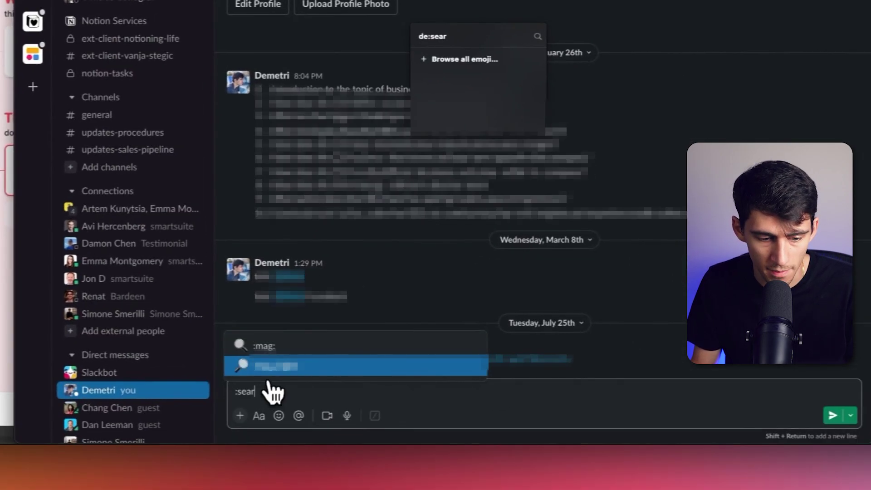
left_click(263, 458)
key("super+a")
key("super+x")
- Set the Bot Icon to :mag_right: and save the automation
key("super+v")
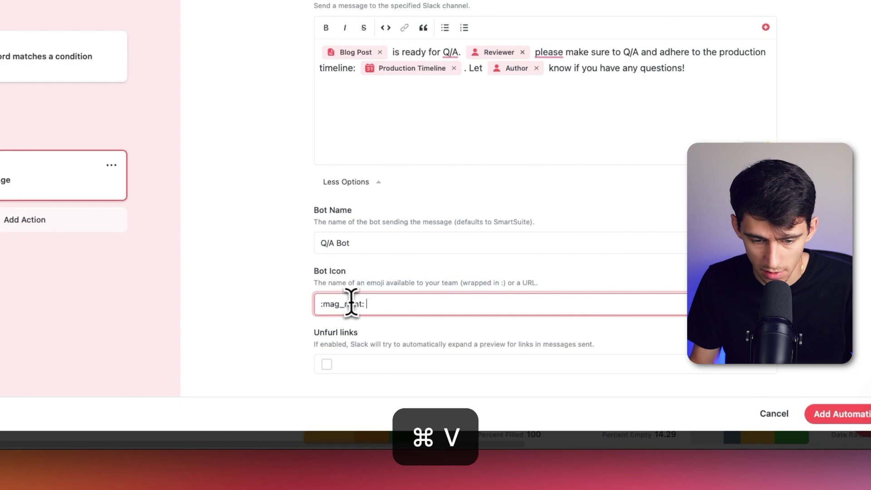
key("BackSpace")
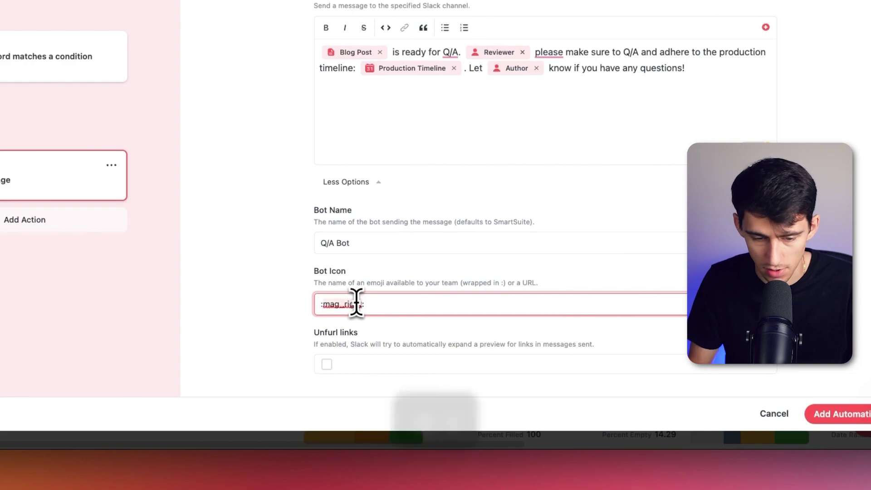
scroll(317, 295, "down", 1)
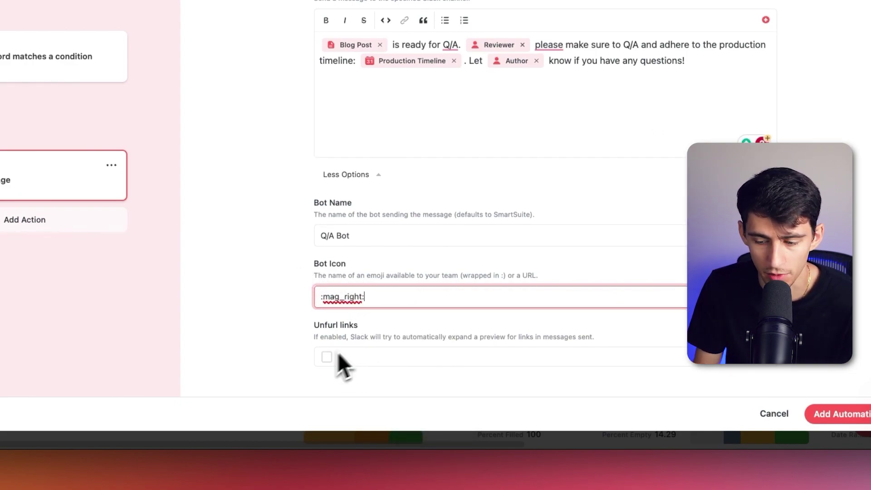
left_click(824, 411)
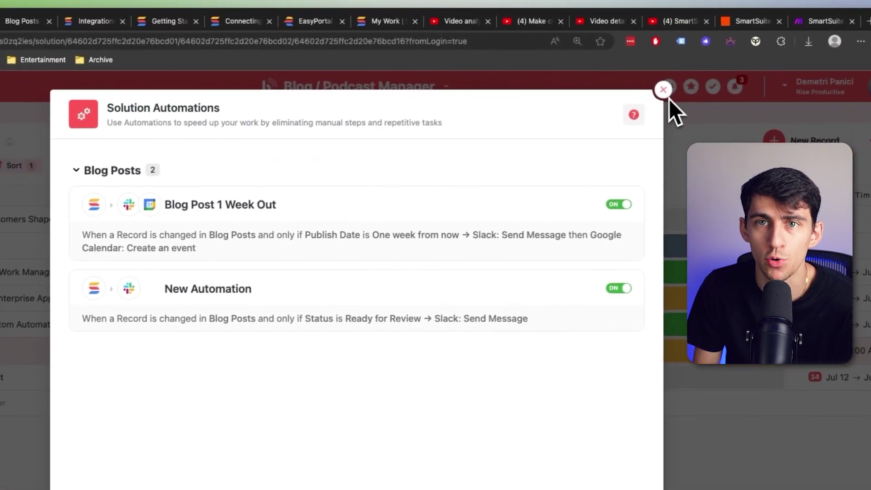
- Give the Idea Exchange post a reviewer and set its Status to Ready for Review
left_click(667, 95)
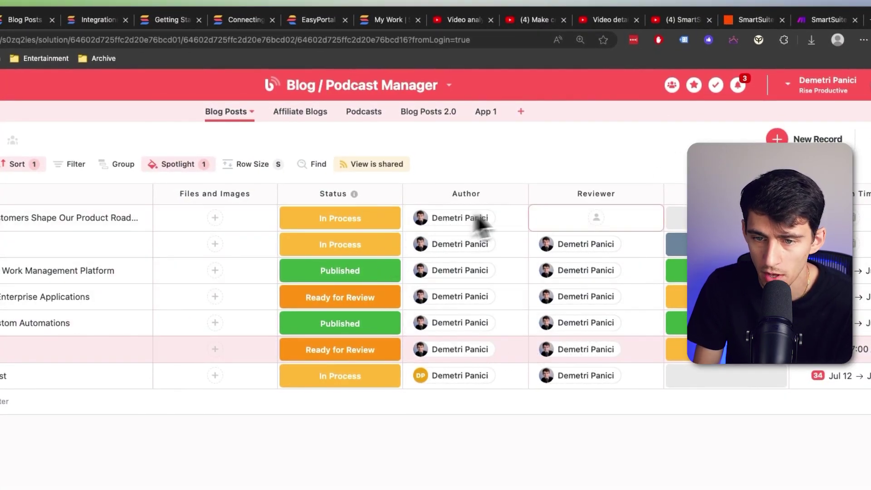
left_click(653, 223)
left_click(589, 305)
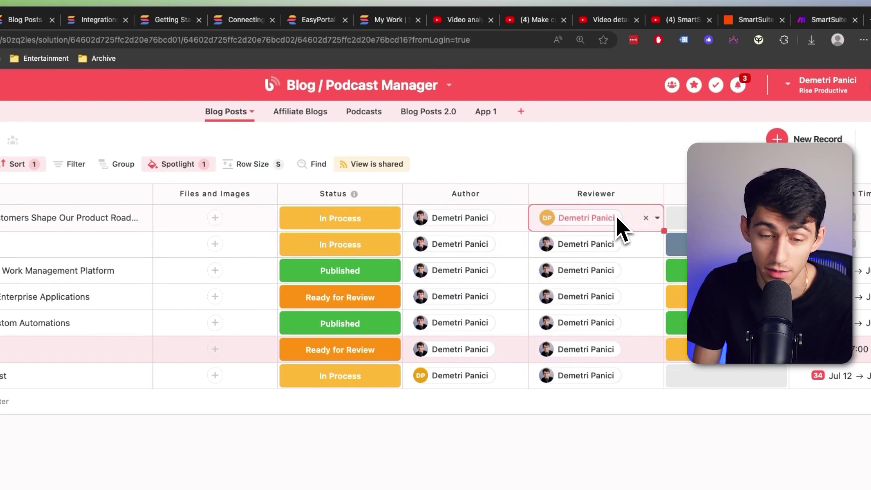
left_click(391, 219)
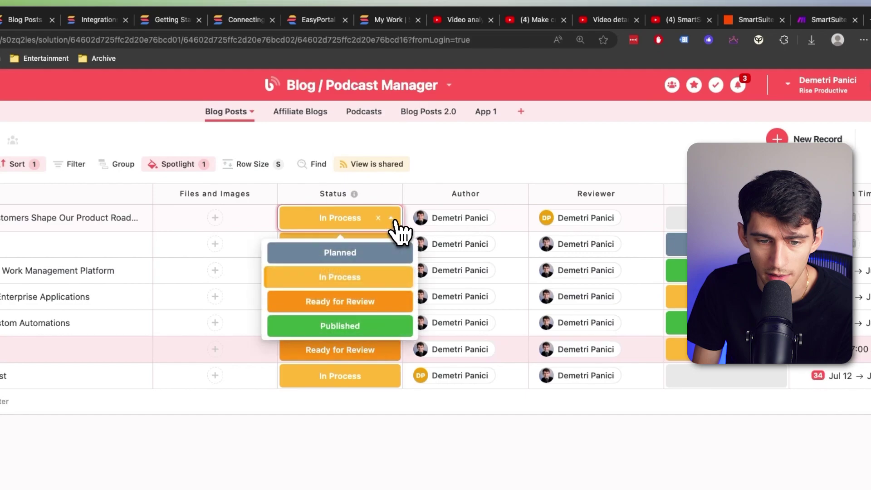
left_click(317, 303)
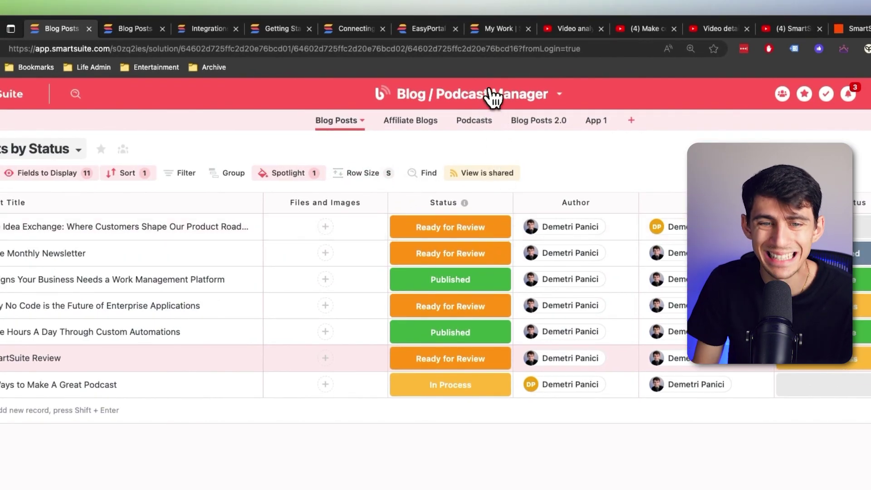
left_click(492, 96)
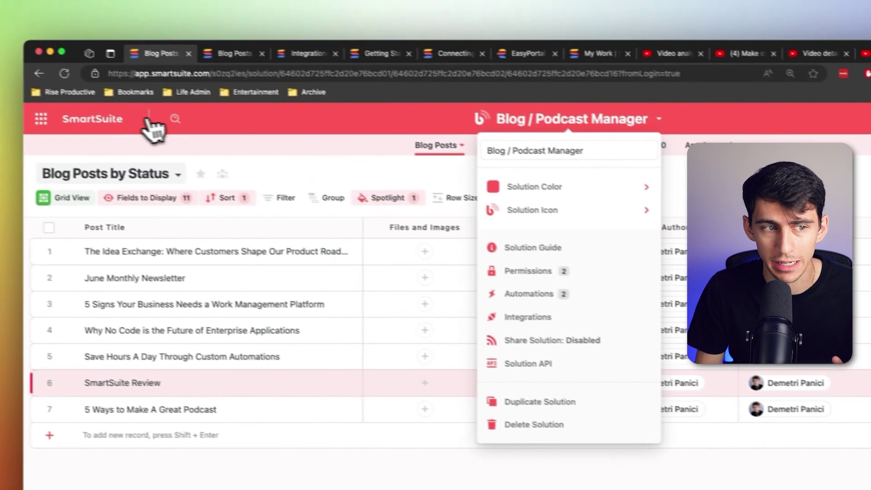
left_click(11, 94)
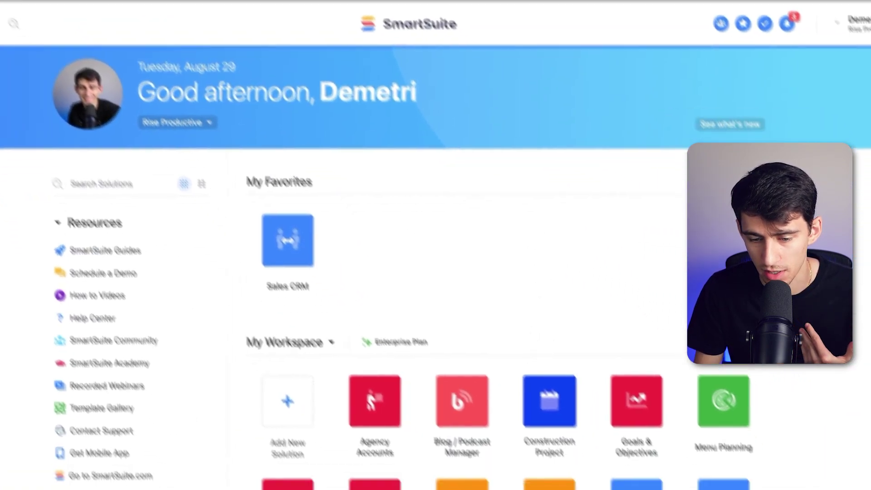
left_click(544, 390)
left_click(379, 118)
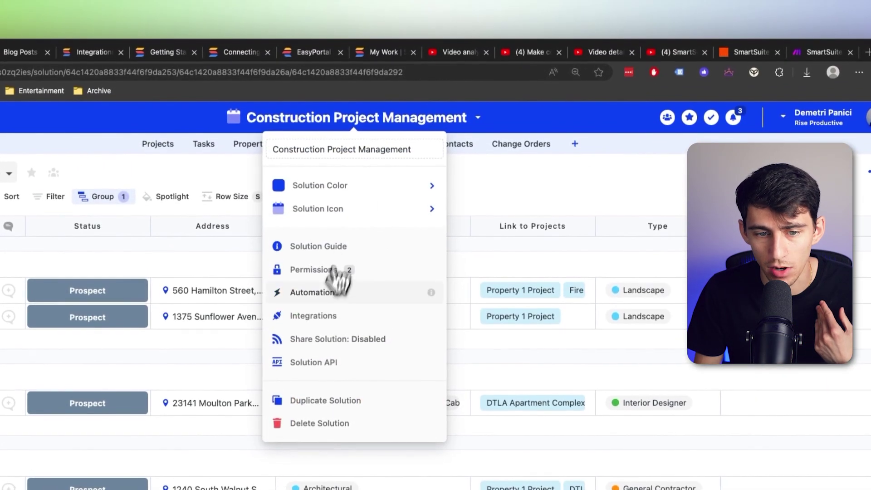
left_click(326, 294)
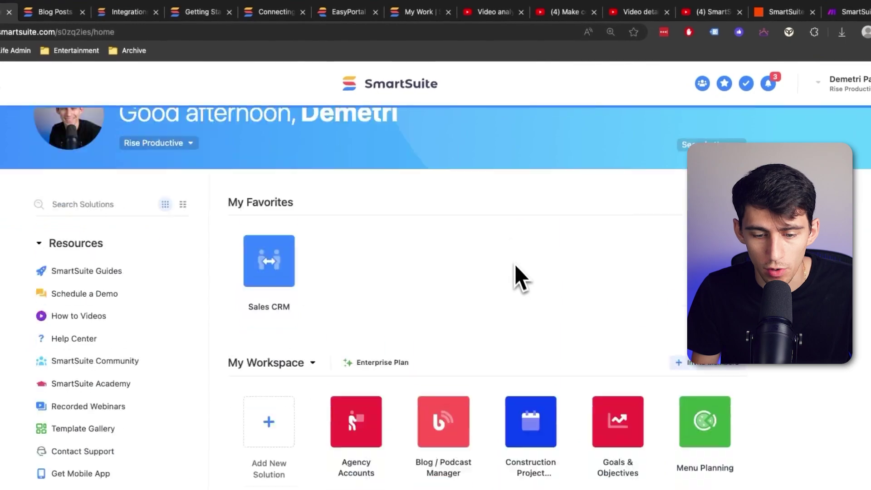
- Sign in to Zapier with Google and open the Content Services folder of Zaps
left_click(456, 356)
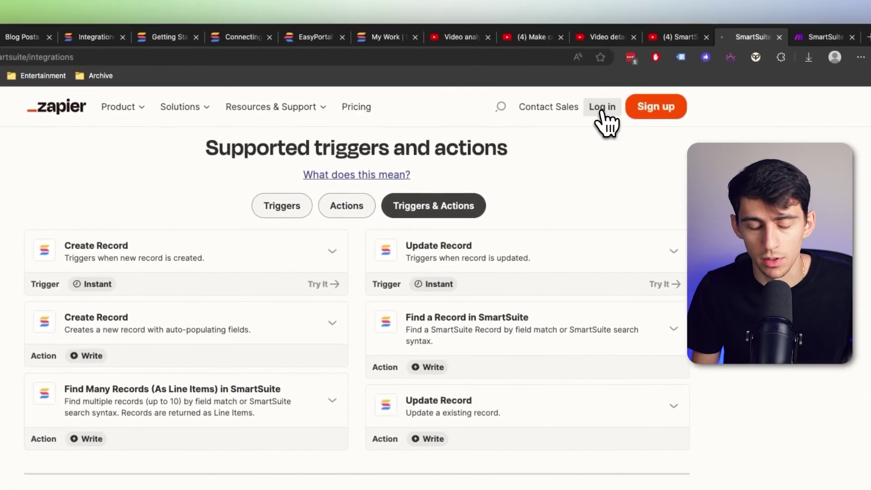
left_click(604, 111)
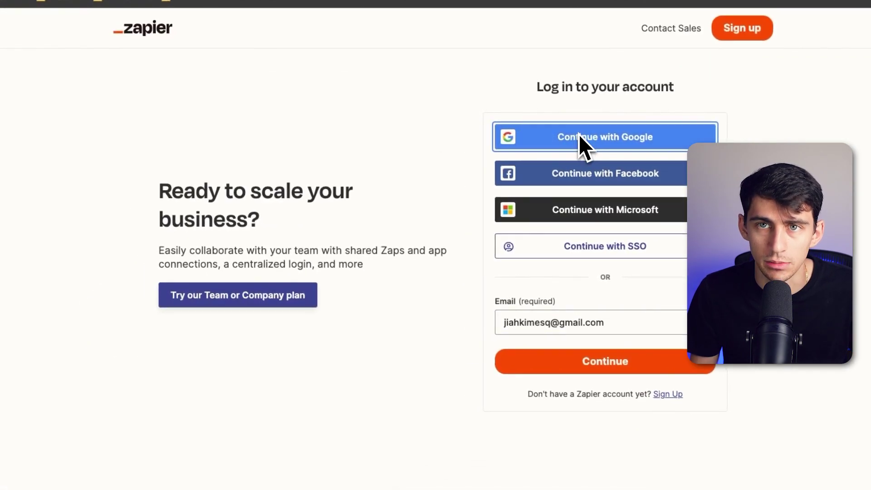
left_click(492, 215)
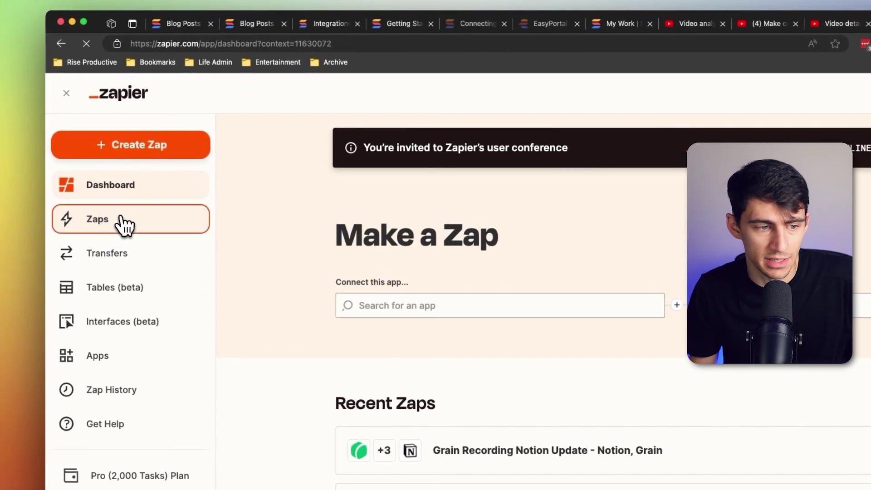
left_click(125, 224)
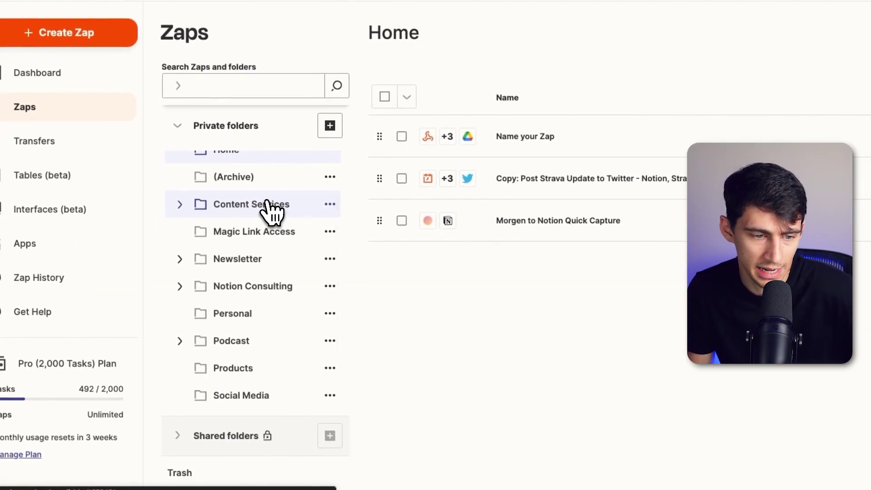
left_click(272, 208)
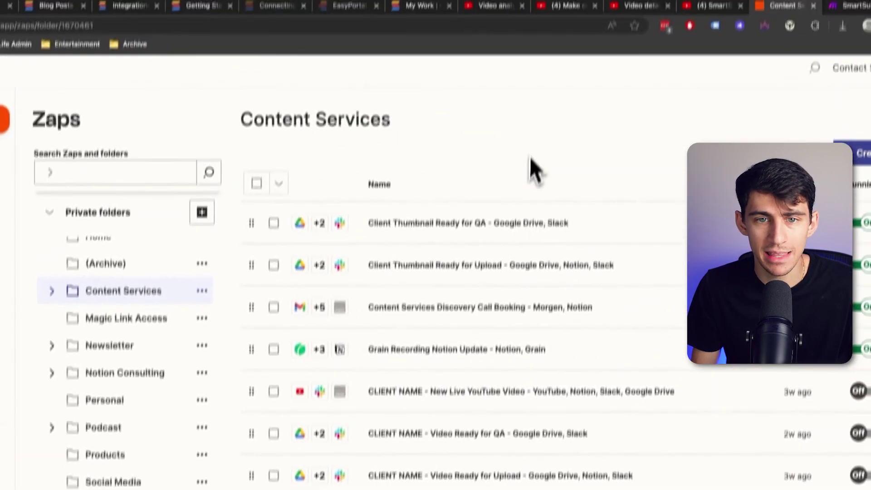
- Switch back to SmartSuite Blog Posts and open the Blog / Podcast Manager solution menu
left_click(2, 11)
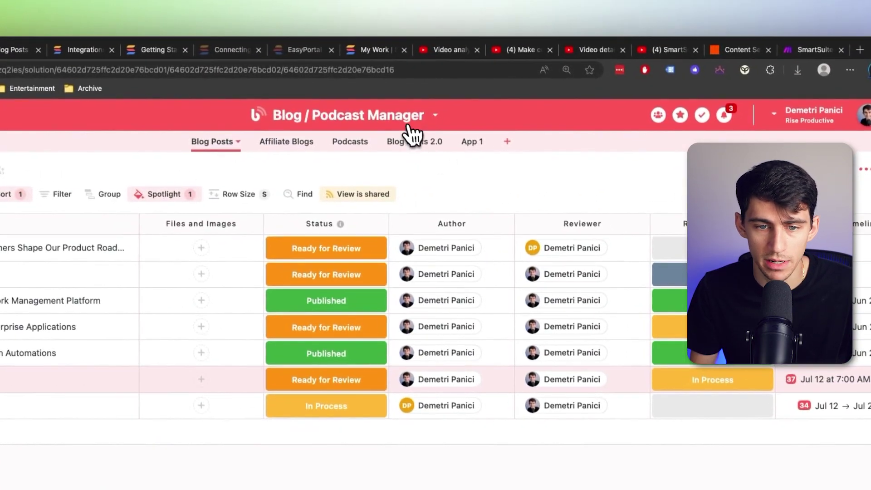
left_click(408, 125)
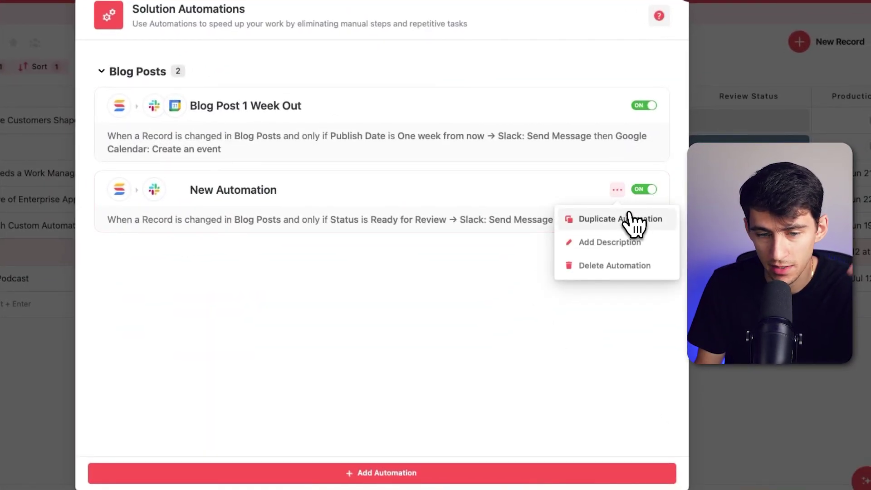
- Duplicate the automation as 'Blog is Finished' with condition Status equals Published
left_click(635, 220)
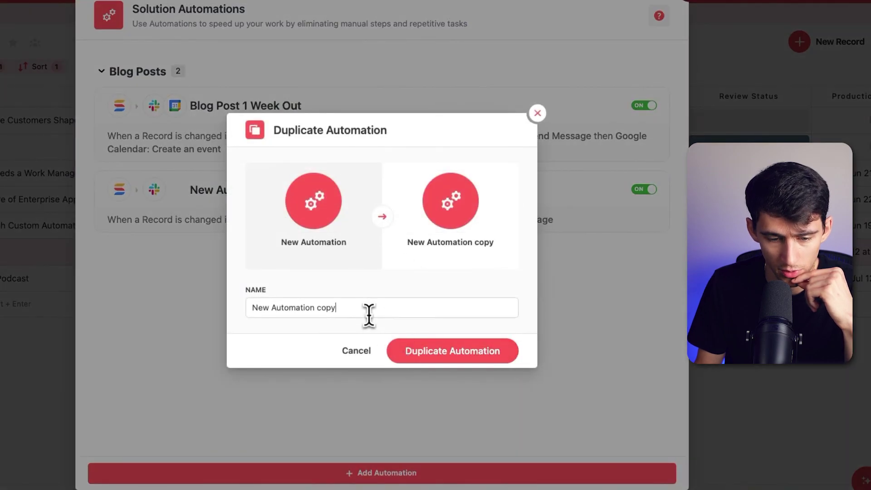
left_click_drag(326, 307, 202, 315)
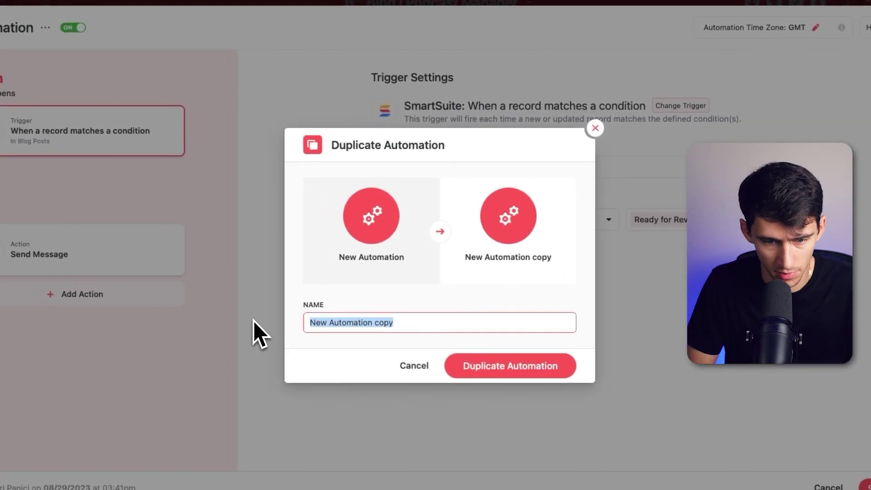
type("Blog is Finished")
left_click(572, 366)
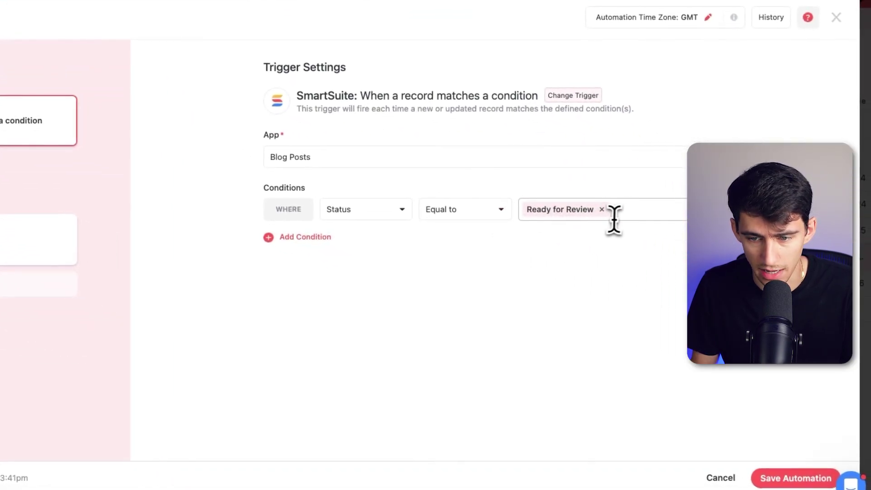
left_click(640, 214)
left_click(574, 317)
- Set the Slack action to post to the updates-content-bau channel
left_click(204, 284)
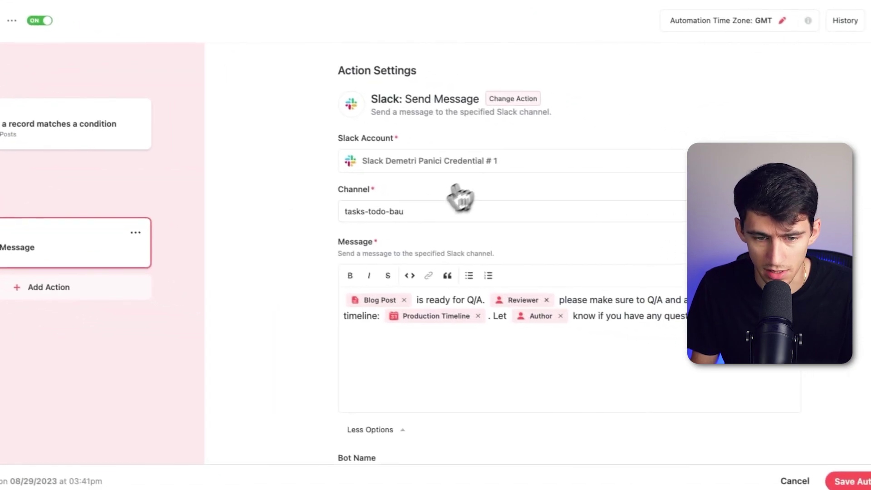
left_click(572, 249)
type("upda")
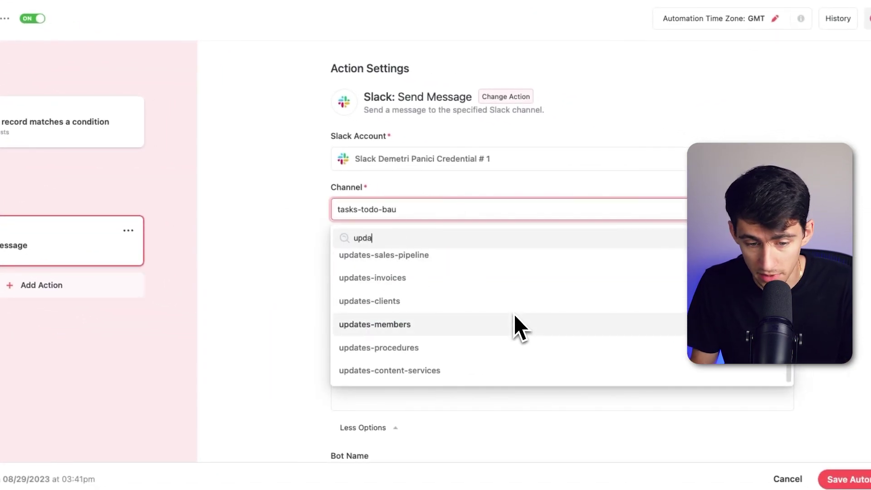
left_click(498, 313)
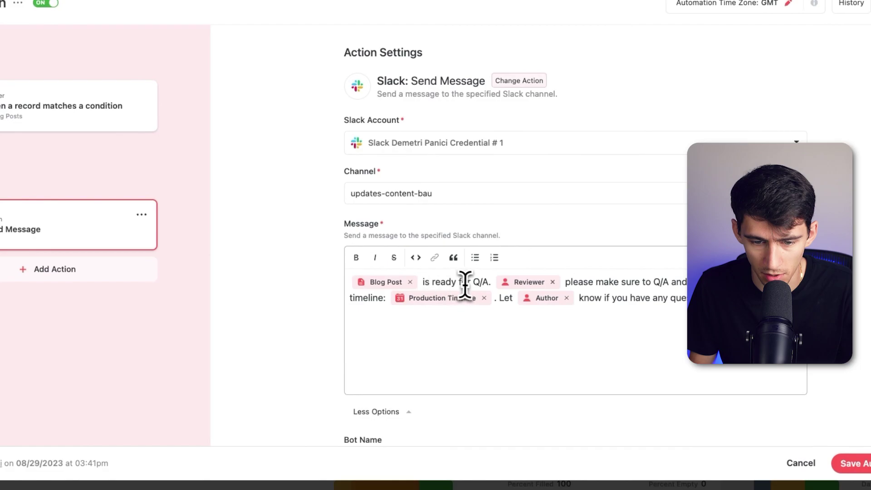
- Rewrite the message as 'live right here!' plus the Blog Link field, and save
left_click(463, 281)
left_click(433, 282)
key("super+shift+Down")
type("live right here")
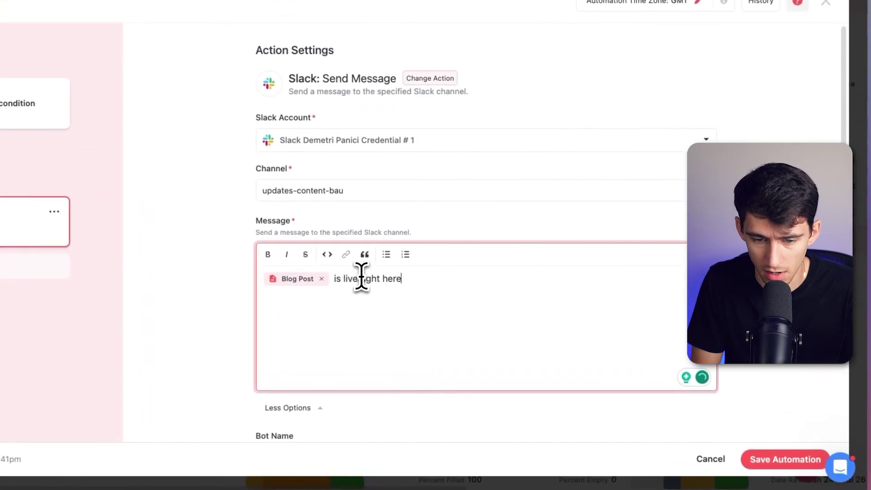
type("!")
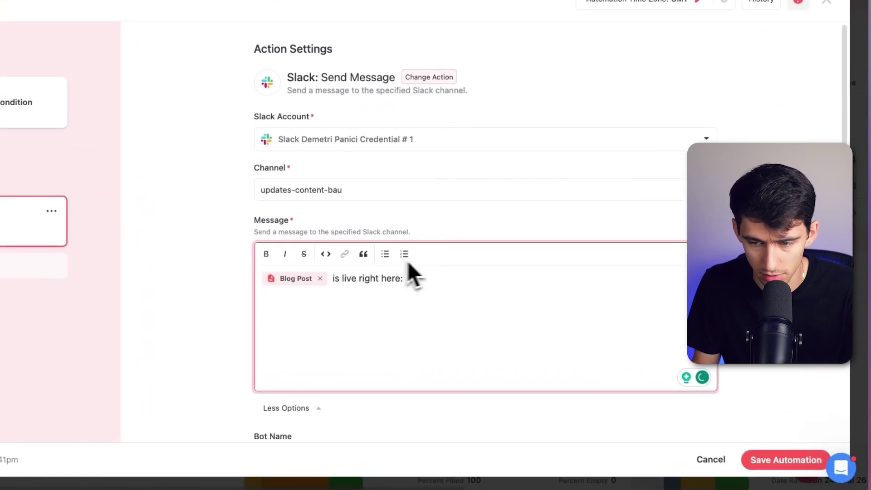
left_click(706, 253)
left_click(555, 150)
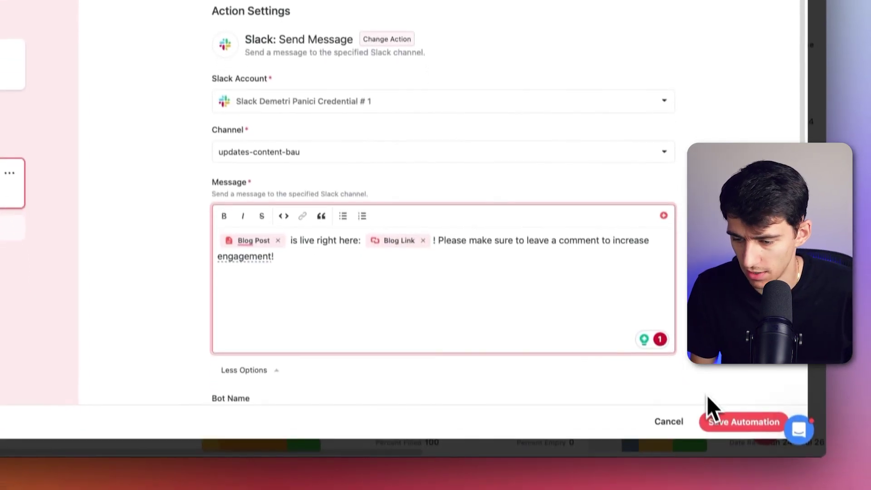
left_click(725, 409)
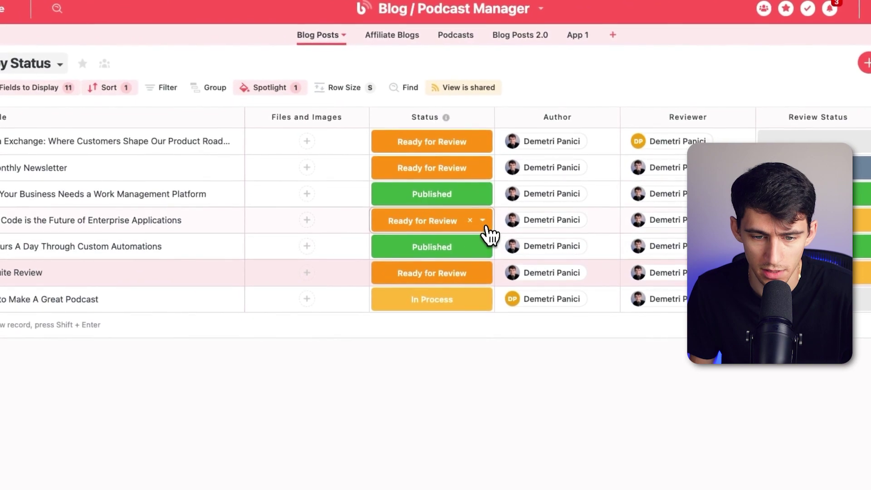
- Check row 4's status choices and review the Q/A Bot's Slack message
left_click(482, 222)
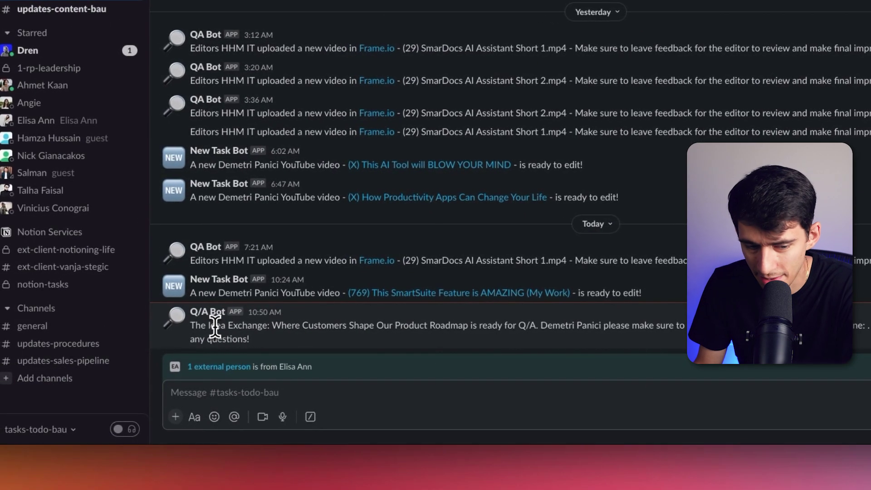
left_click_drag(215, 325, 363, 325)
left_click(363, 326)
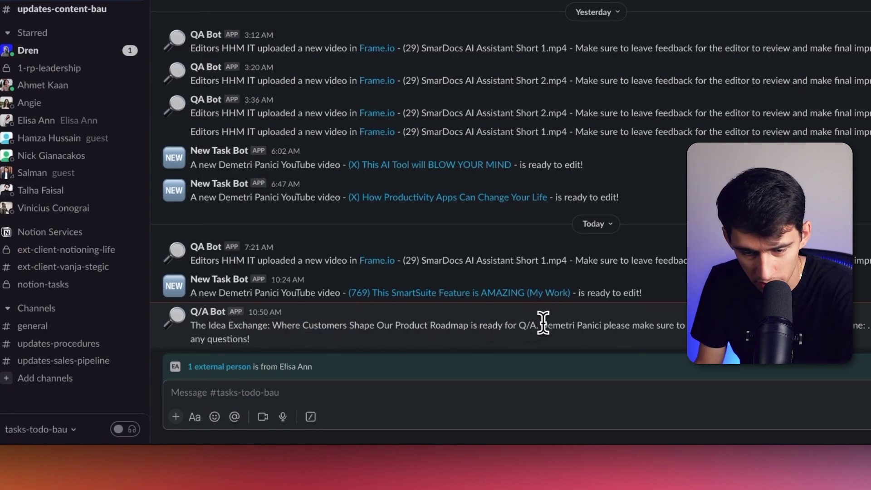
- Review the Q/A Bot message, view updates-content-bau, then return to SmartSuite
left_click_drag(542, 323, 692, 346)
left_click(691, 325)
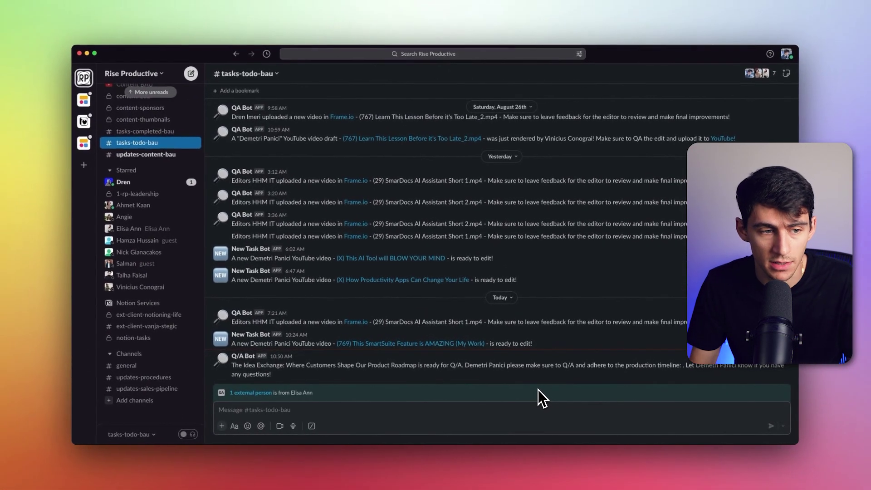
key("alt+Tab")
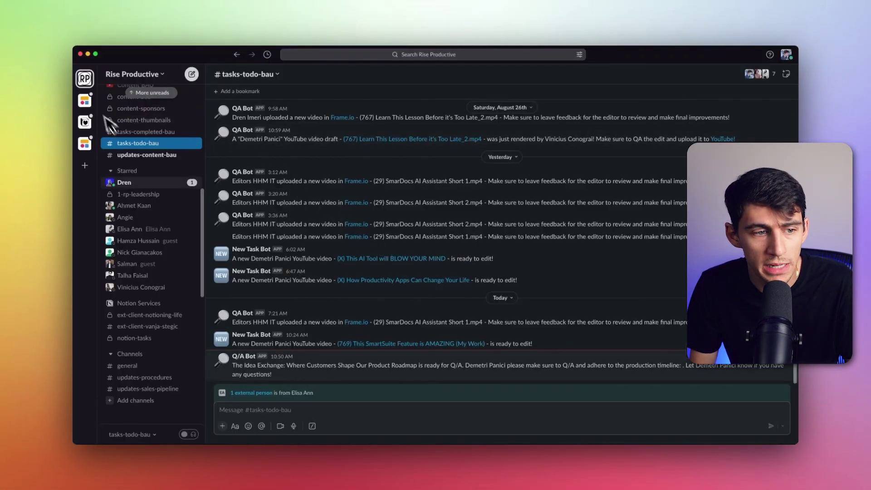
left_click(167, 156)
key("alt+Tab")
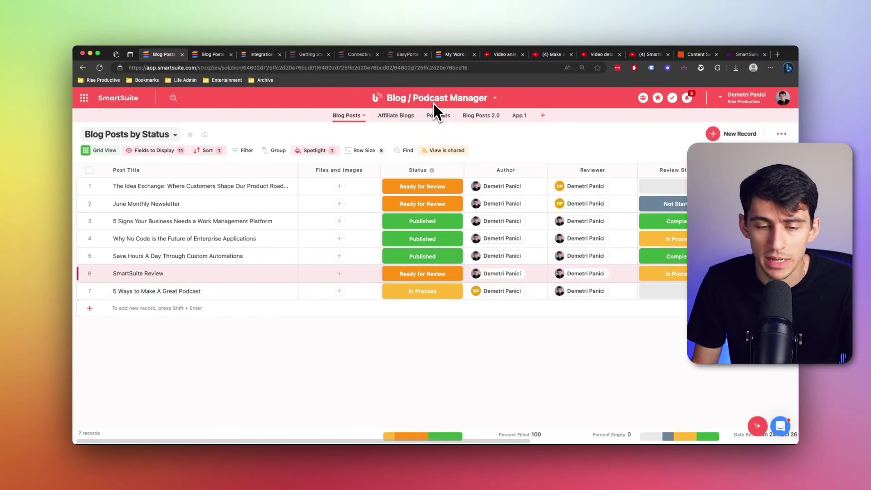
- Duplicate Blog is Ready for Review from the Blog / Podcast Manager automations as 'New Blog Idea is Ready'
left_click(456, 187)
left_click(455, 187)
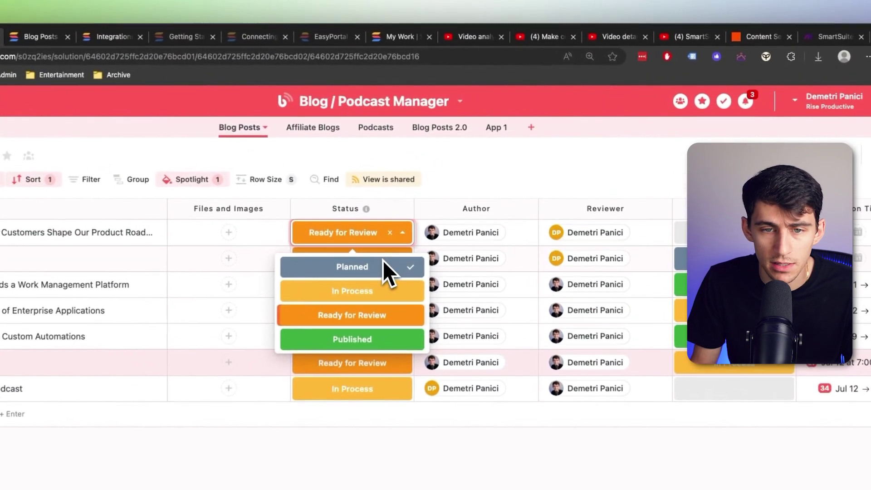
left_click(428, 104)
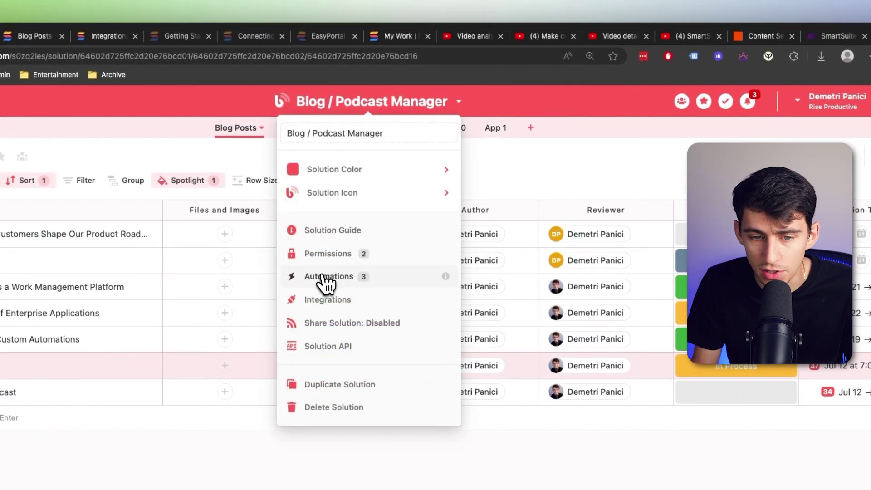
left_click(326, 277)
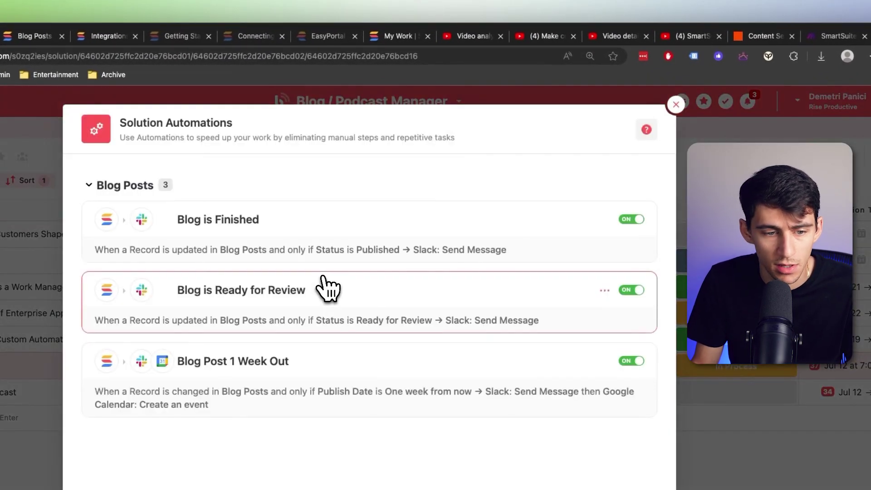
left_click(605, 220)
left_click(607, 249)
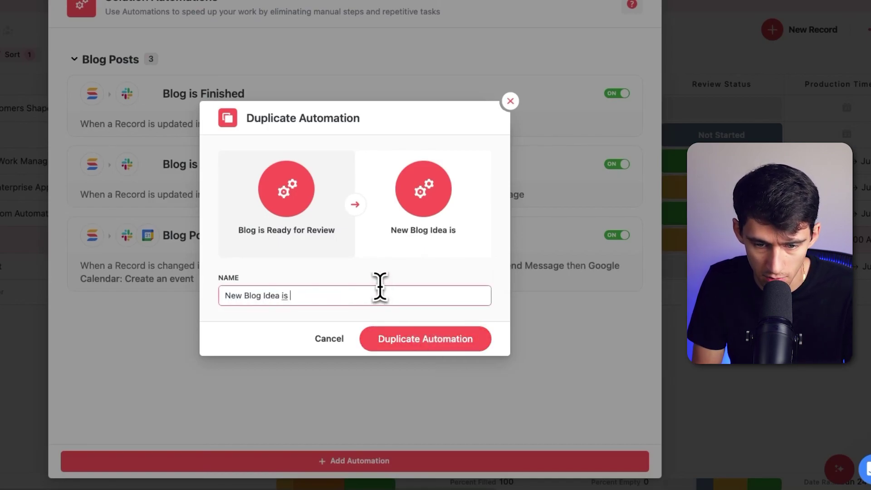
left_click(412, 338)
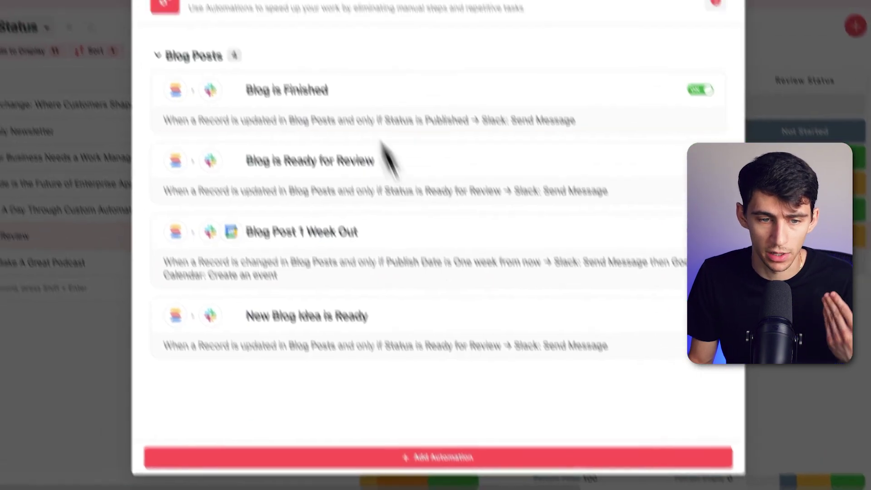
- Trigger New Blog Idea is Ready on record creation with condition Status equals Planned
left_click(307, 316)
left_click(219, 144)
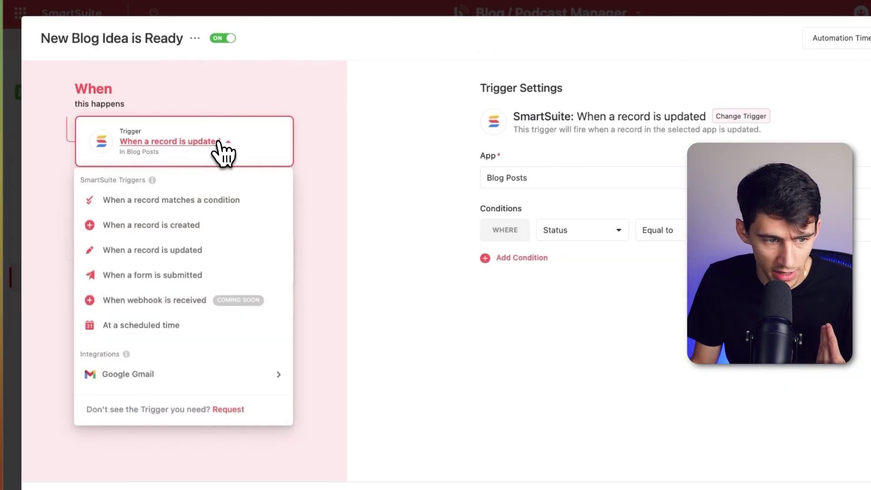
left_click(151, 224)
left_click(555, 234)
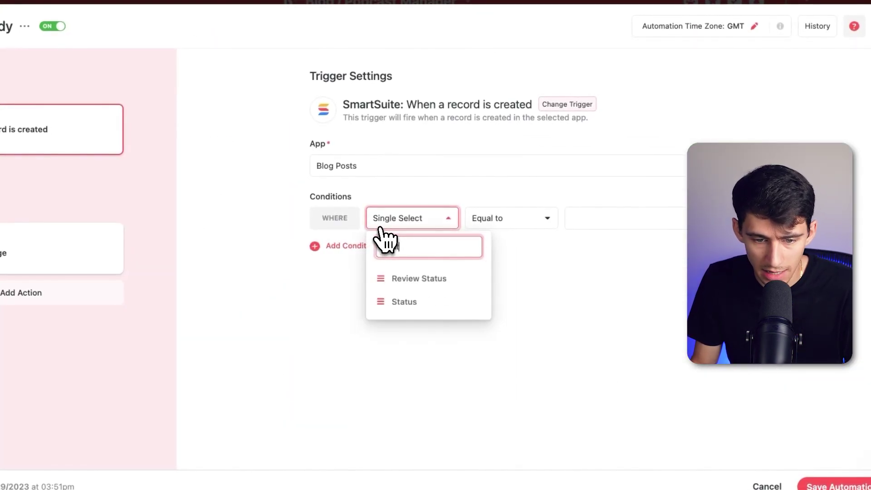
left_click(403, 301)
left_click(573, 217)
left_click(610, 273)
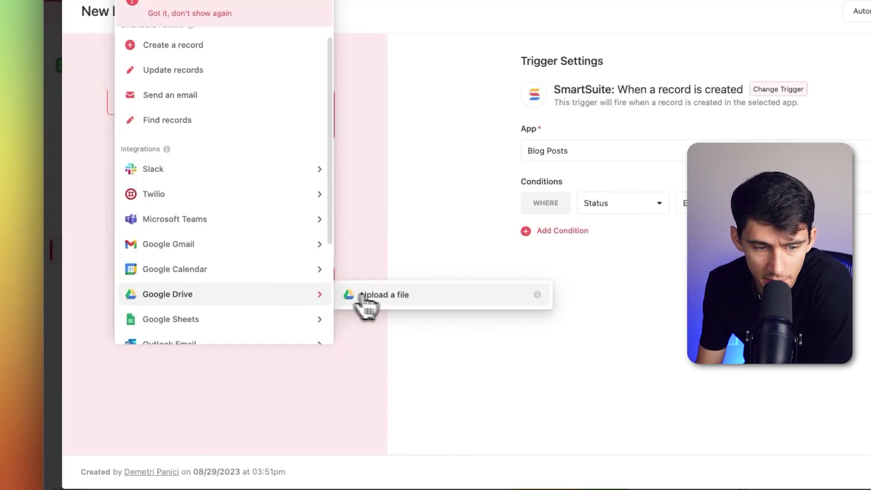
left_click(368, 297)
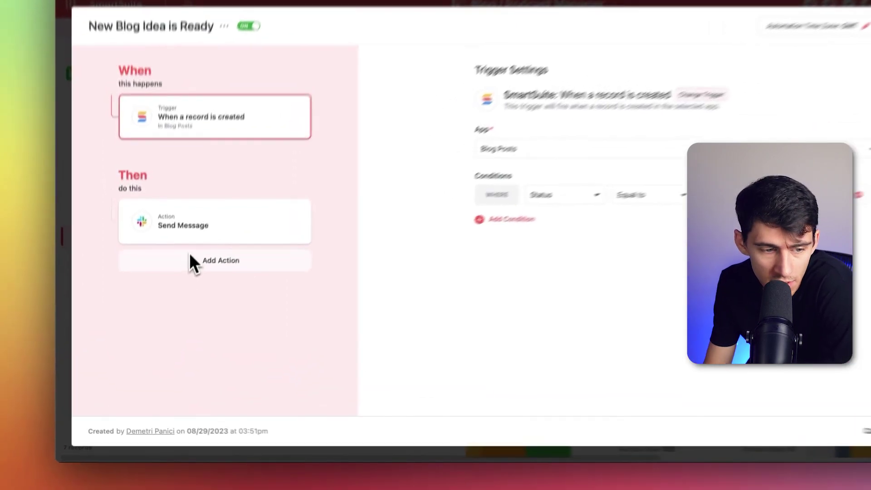
- Open the Add Action list to browse actions like Google Drive's Upload a file
left_click(190, 258)
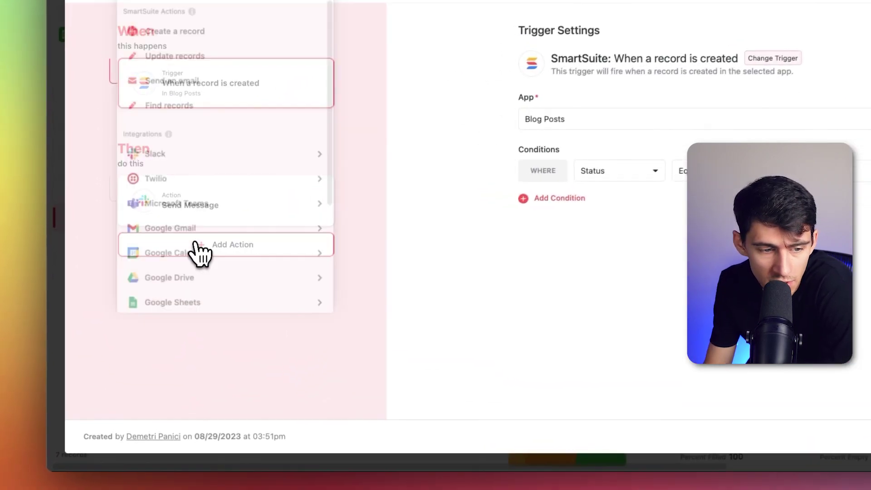